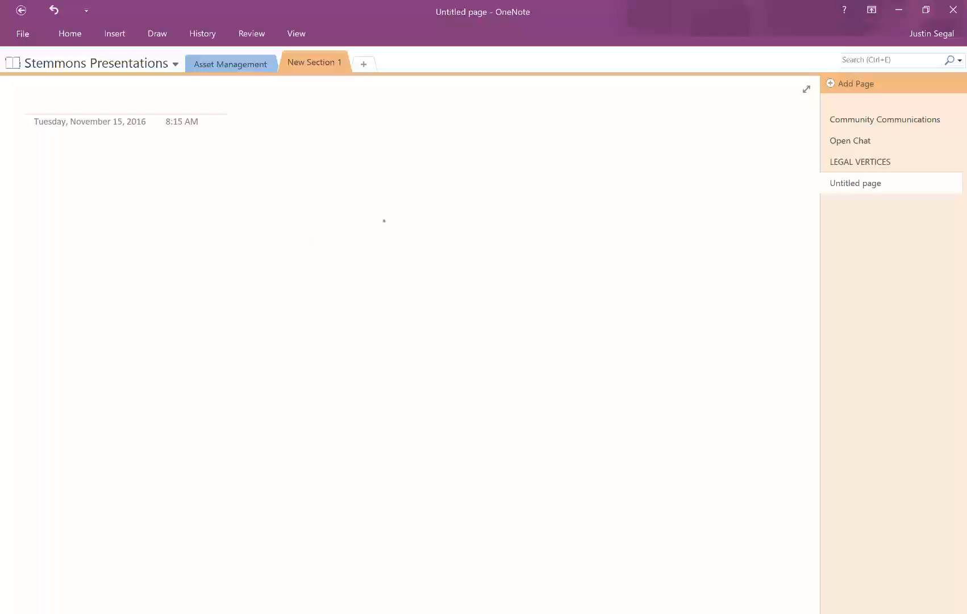
- Frame a handwritten red PRODUCT with a rectangle in the page's upper middle, and erase the word to leave an empty box
{"action": "mouse_move", "coordinate": [380, 183]}
{"action": "left_mouse_down"}
{"action": "mouse_move", "coordinate": [381, 210]}
{"action": "mouse_move", "coordinate": [391, 193]}
{"action": "mouse_move", "coordinate": [557, 202]}
{"action": "left_mouse_up"}
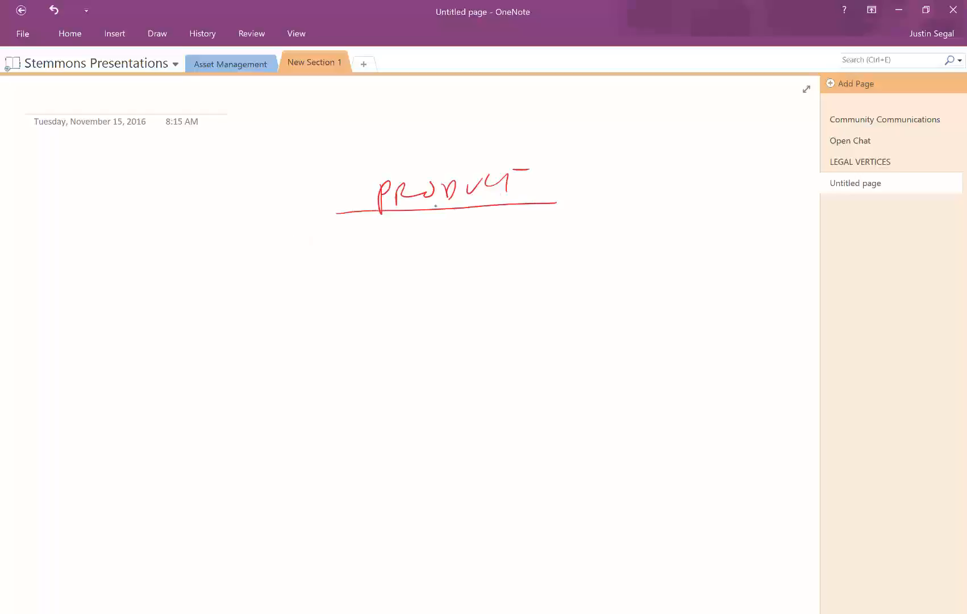
{"action": "left_click_drag", "start_coordinate": [334, 214], "coordinate": [548, 163]}
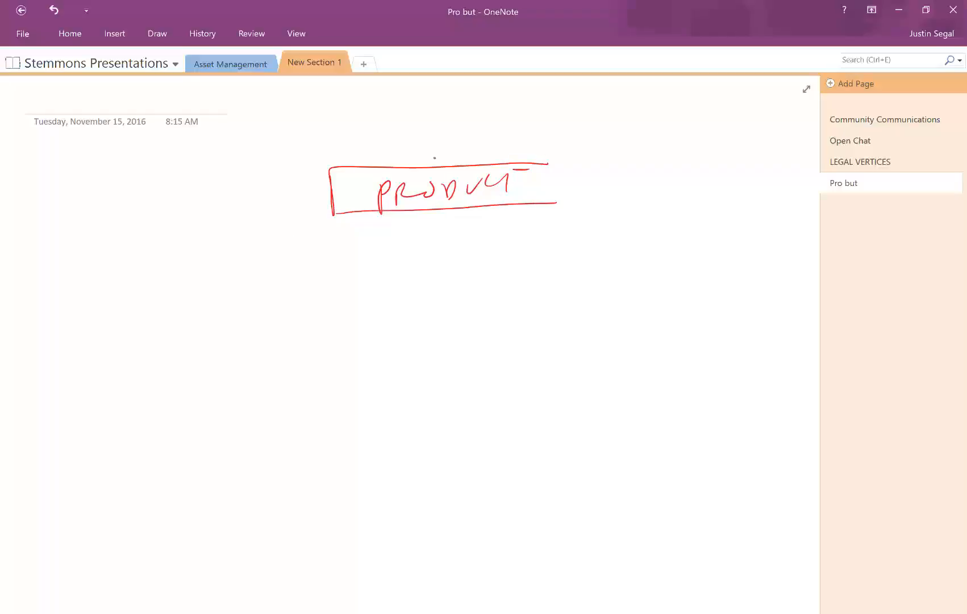
{"action": "mouse_move", "coordinate": [347, 196]}
{"action": "left_mouse_down"}
{"action": "mouse_move", "coordinate": [557, 197]}
{"action": "mouse_move", "coordinate": [554, 205]}
{"action": "left_mouse_up"}
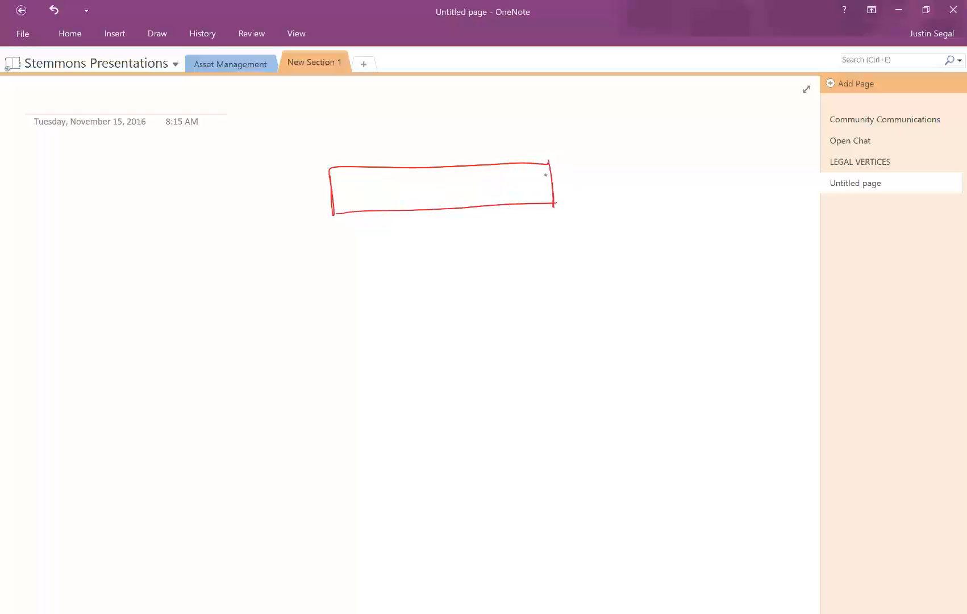
- Handwrite "ET = FEATURE" in red ink inside the empty rectangle
{"action": "mouse_move", "coordinate": [352, 184]}
{"action": "left_mouse_down"}
{"action": "mouse_move", "coordinate": [348, 199]}
{"action": "mouse_move", "coordinate": [348, 190]}
{"action": "left_mouse_up"}
{"action": "mouse_move", "coordinate": [344, 184]}
{"action": "left_mouse_down"}
{"action": "mouse_move", "coordinate": [353, 177]}
{"action": "mouse_move", "coordinate": [363, 195]}
{"action": "left_mouse_up"}
{"action": "left_click_drag", "start_coordinate": [351, 180], "coordinate": [390, 185]}
{"action": "left_click_drag", "start_coordinate": [382, 190], "coordinate": [405, 194]}
{"action": "left_click_drag", "start_coordinate": [401, 180], "coordinate": [420, 184]}
{"action": "left_click_drag", "start_coordinate": [414, 190], "coordinate": [513, 173]}
- Draw a bulleted list of six short placeholder lines beneath the ET = FEATURE box
{"action": "left_click_drag", "start_coordinate": [397, 229], "coordinate": [472, 224]}
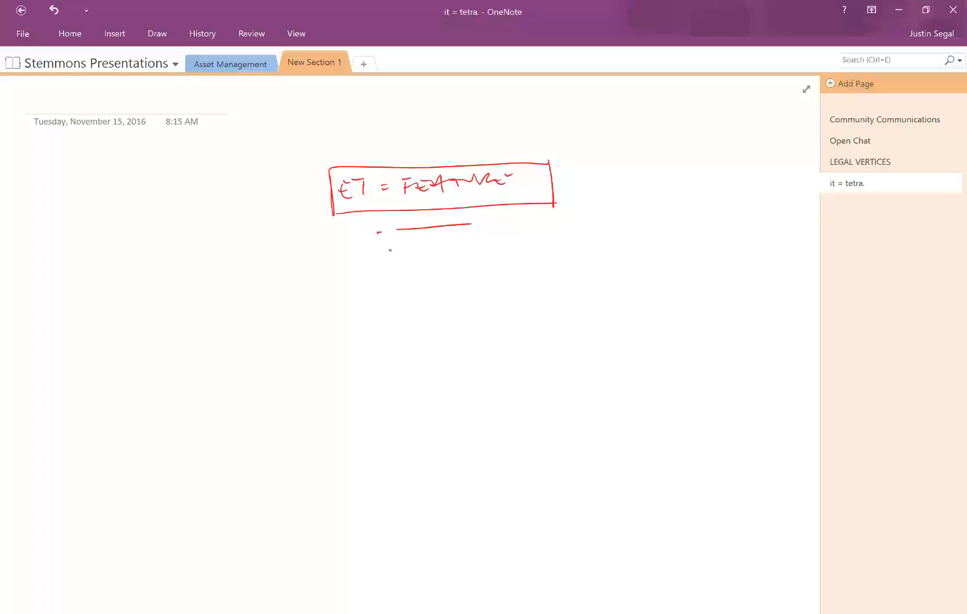
{"action": "left_click", "coordinate": [388, 250]}
{"action": "left_click_drag", "start_coordinate": [412, 245], "coordinate": [466, 243]}
{"action": "left_click", "coordinate": [385, 270]}
{"action": "left_click_drag", "start_coordinate": [407, 268], "coordinate": [463, 267]}
{"action": "left_click", "coordinate": [384, 288]}
{"action": "left_click_drag", "start_coordinate": [404, 291], "coordinate": [464, 290]}
{"action": "left_click", "coordinate": [386, 312]}
{"action": "left_click_drag", "start_coordinate": [404, 312], "coordinate": [456, 310]}
{"action": "left_click", "coordinate": [387, 335]}
{"action": "left_click_drag", "start_coordinate": [405, 334], "coordinate": [462, 332]}
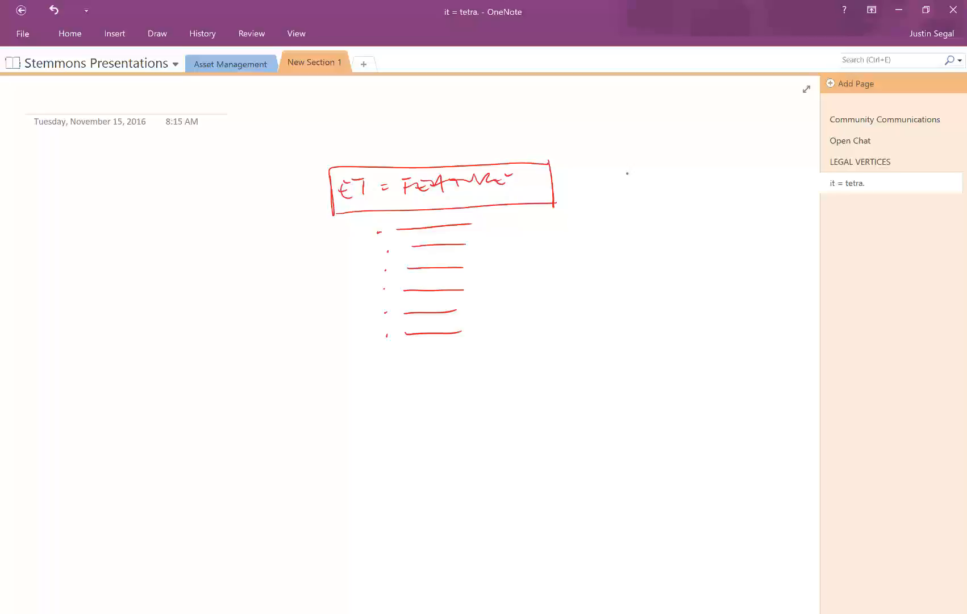
- Handwrite "ET = RELEASE" to the right of the FEATURE box and draw a rectangle around it
{"action": "mouse_move", "coordinate": [632, 173]}
{"action": "left_mouse_down"}
{"action": "mouse_move", "coordinate": [632, 188]}
{"action": "mouse_move", "coordinate": [634, 177]}
{"action": "left_mouse_up"}
{"action": "mouse_move", "coordinate": [640, 169]}
{"action": "left_mouse_down"}
{"action": "mouse_move", "coordinate": [639, 183]}
{"action": "mouse_move", "coordinate": [653, 166]}
{"action": "left_mouse_up"}
{"action": "mouse_move", "coordinate": [657, 173]}
{"action": "left_mouse_down"}
{"action": "mouse_move", "coordinate": [668, 171]}
{"action": "mouse_move", "coordinate": [665, 178]}
{"action": "left_mouse_up"}
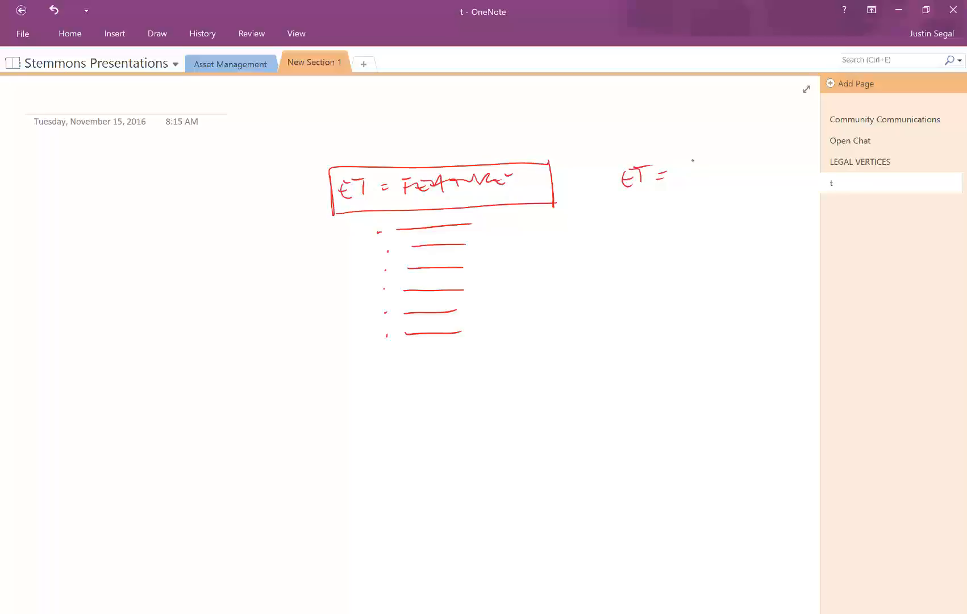
{"action": "scroll", "coordinate": [692, 165], "scroll_direction": "right", "scroll_amount": 3}
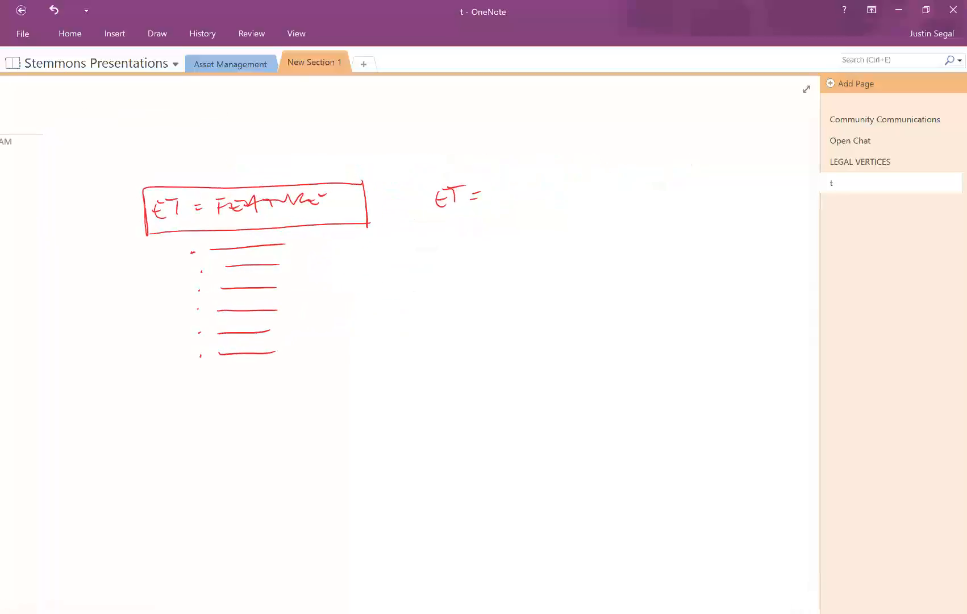
{"action": "left_click_drag", "start_coordinate": [500, 183], "coordinate": [493, 206]}
{"action": "left_click_drag", "start_coordinate": [494, 188], "coordinate": [513, 203]}
{"action": "mouse_move", "coordinate": [530, 186]}
{"action": "left_mouse_down"}
{"action": "mouse_move", "coordinate": [520, 203]}
{"action": "mouse_move", "coordinate": [584, 196]}
{"action": "mouse_move", "coordinate": [602, 181]}
{"action": "left_mouse_up"}
{"action": "mouse_move", "coordinate": [600, 183]}
{"action": "left_mouse_down"}
{"action": "mouse_move", "coordinate": [585, 197]}
{"action": "mouse_move", "coordinate": [603, 199]}
{"action": "mouse_move", "coordinate": [621, 180]}
{"action": "left_mouse_up"}
{"action": "mouse_move", "coordinate": [423, 180]}
{"action": "left_mouse_down"}
{"action": "mouse_move", "coordinate": [428, 212]}
{"action": "mouse_move", "coordinate": [621, 171]}
{"action": "mouse_move", "coordinate": [575, 208]}
{"action": "mouse_move", "coordinate": [433, 211]}
{"action": "left_mouse_up"}
- Handwrite "ET = APPLICATION" to the left of the FEATURE box and draw a rectangle around it
{"action": "scroll", "coordinate": [469, 187], "scroll_direction": "left", "scroll_amount": 4}
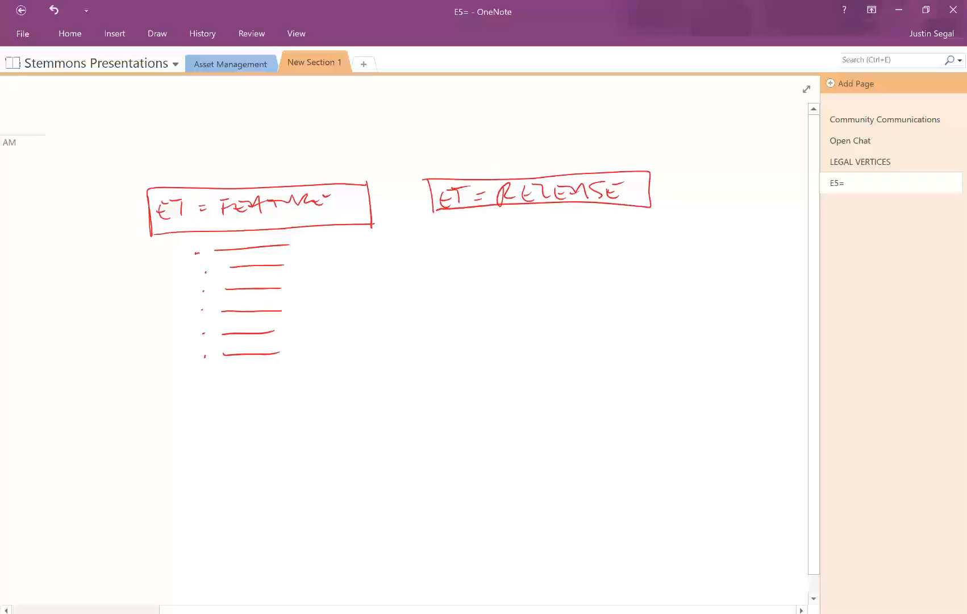
{"action": "mouse_move", "coordinate": [67, 204]}
{"action": "left_mouse_down"}
{"action": "mouse_move", "coordinate": [79, 214]}
{"action": "mouse_move", "coordinate": [74, 206]}
{"action": "left_mouse_up"}
{"action": "mouse_move", "coordinate": [82, 198]}
{"action": "left_mouse_down"}
{"action": "mouse_move", "coordinate": [86, 210]}
{"action": "mouse_move", "coordinate": [87, 197]}
{"action": "left_mouse_up"}
{"action": "mouse_move", "coordinate": [95, 201]}
{"action": "left_mouse_down"}
{"action": "mouse_move", "coordinate": [129, 212]}
{"action": "mouse_move", "coordinate": [122, 205]}
{"action": "left_mouse_up"}
{"action": "mouse_move", "coordinate": [130, 211]}
{"action": "left_mouse_down"}
{"action": "mouse_move", "coordinate": [140, 200]}
{"action": "mouse_move", "coordinate": [169, 208]}
{"action": "mouse_move", "coordinate": [189, 199]}
{"action": "left_mouse_up"}
{"action": "left_click_drag", "start_coordinate": [194, 210], "coordinate": [259, 187]}
{"action": "mouse_move", "coordinate": [61, 225]}
{"action": "left_mouse_down"}
{"action": "mouse_move", "coordinate": [264, 211]}
{"action": "mouse_move", "coordinate": [100, 183]}
{"action": "mouse_move", "coordinate": [64, 218]}
{"action": "left_mouse_up"}
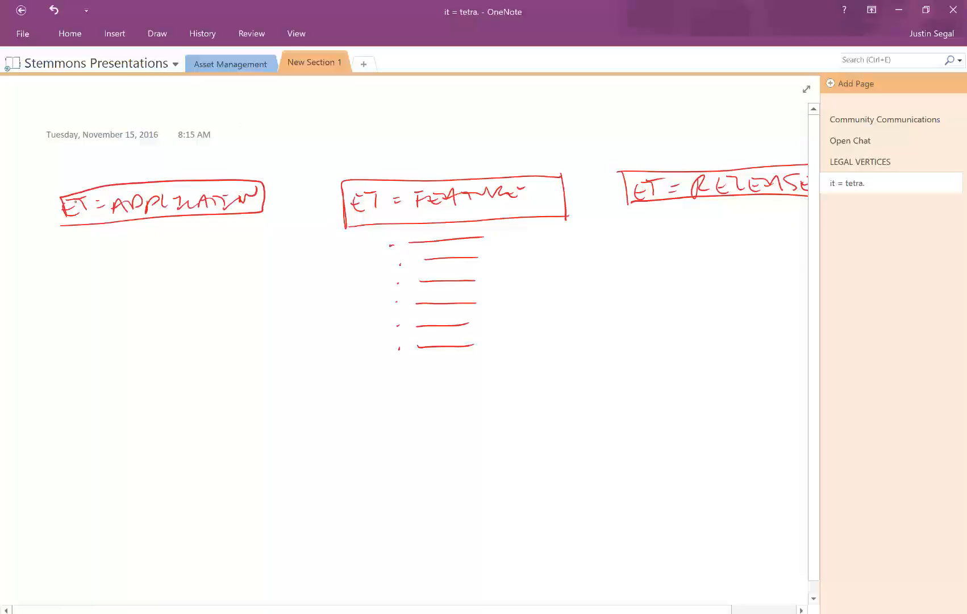
- List CASES, DEPTS and ENTITIES as handwritten bullets beneath the ET = APPLICATION box, and outline that box a second time for emphasis
{"action": "left_click", "coordinate": [89, 260]}
{"action": "left_click_drag", "start_coordinate": [113, 249], "coordinate": [114, 260]}
{"action": "mouse_move", "coordinate": [125, 247]}
{"action": "left_mouse_down"}
{"action": "mouse_move", "coordinate": [120, 260]}
{"action": "mouse_move", "coordinate": [131, 260]}
{"action": "left_mouse_up"}
{"action": "mouse_move", "coordinate": [150, 244]}
{"action": "left_mouse_down"}
{"action": "mouse_move", "coordinate": [141, 247]}
{"action": "mouse_move", "coordinate": [163, 262]}
{"action": "left_mouse_up"}
{"action": "left_click", "coordinate": [92, 288]}
{"action": "left_click_drag", "start_coordinate": [114, 279], "coordinate": [113, 294]}
{"action": "left_click_drag", "start_coordinate": [133, 283], "coordinate": [160, 327]}
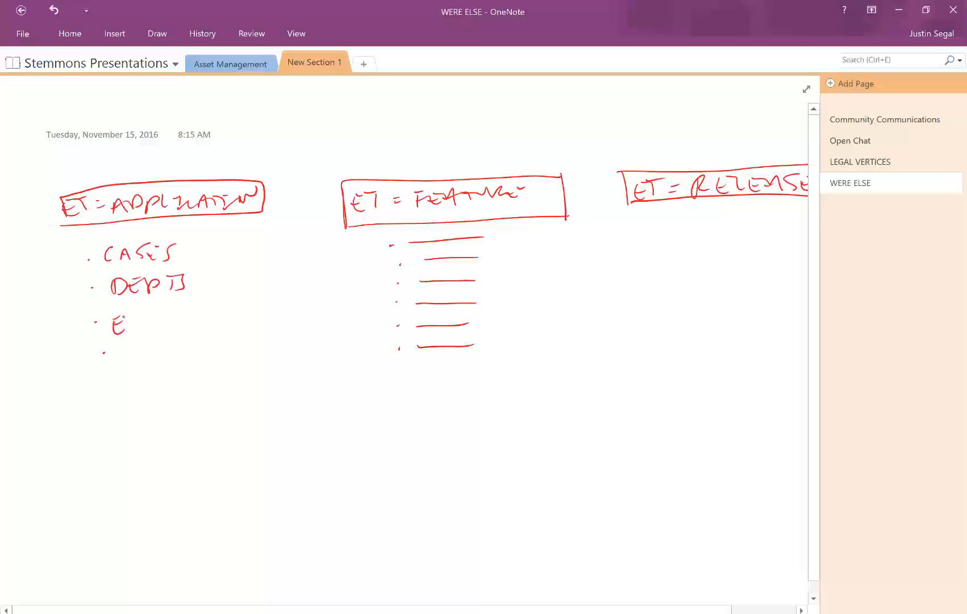
{"action": "left_click_drag", "start_coordinate": [152, 316], "coordinate": [167, 315]}
{"action": "mouse_move", "coordinate": [174, 317]}
{"action": "left_mouse_down"}
{"action": "mouse_move", "coordinate": [170, 328]}
{"action": "mouse_move", "coordinate": [191, 328]}
{"action": "left_mouse_up"}
{"action": "left_click_drag", "start_coordinate": [204, 317], "coordinate": [213, 325]}
{"action": "left_click_drag", "start_coordinate": [213, 319], "coordinate": [222, 324]}
{"action": "left_click_drag", "start_coordinate": [235, 308], "coordinate": [225, 327]}
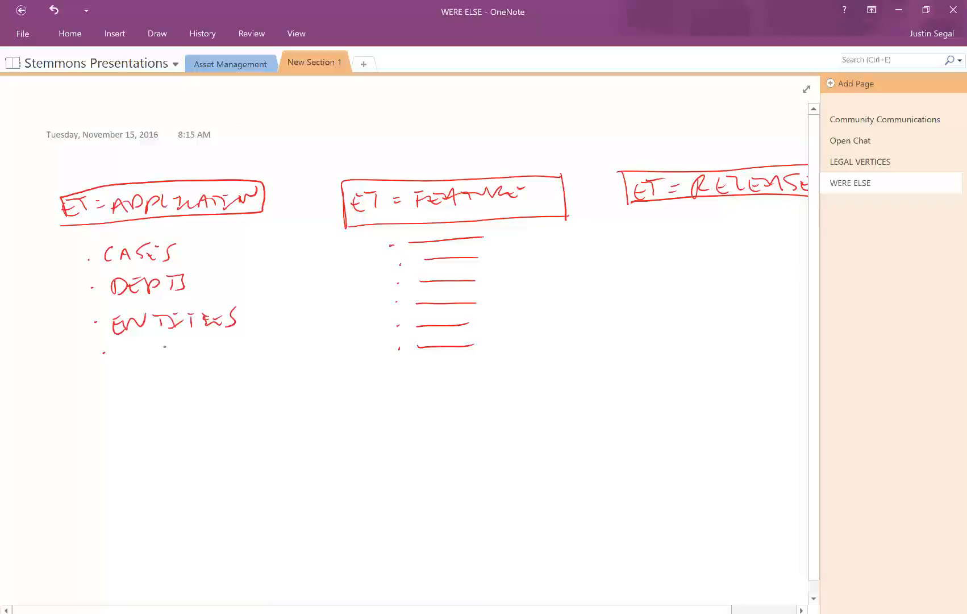
{"action": "mouse_move", "coordinate": [57, 217]}
{"action": "left_mouse_down"}
{"action": "mouse_move", "coordinate": [61, 190]}
{"action": "mouse_move", "coordinate": [266, 210]}
{"action": "mouse_move", "coordinate": [75, 215]}
{"action": "left_mouse_up"}
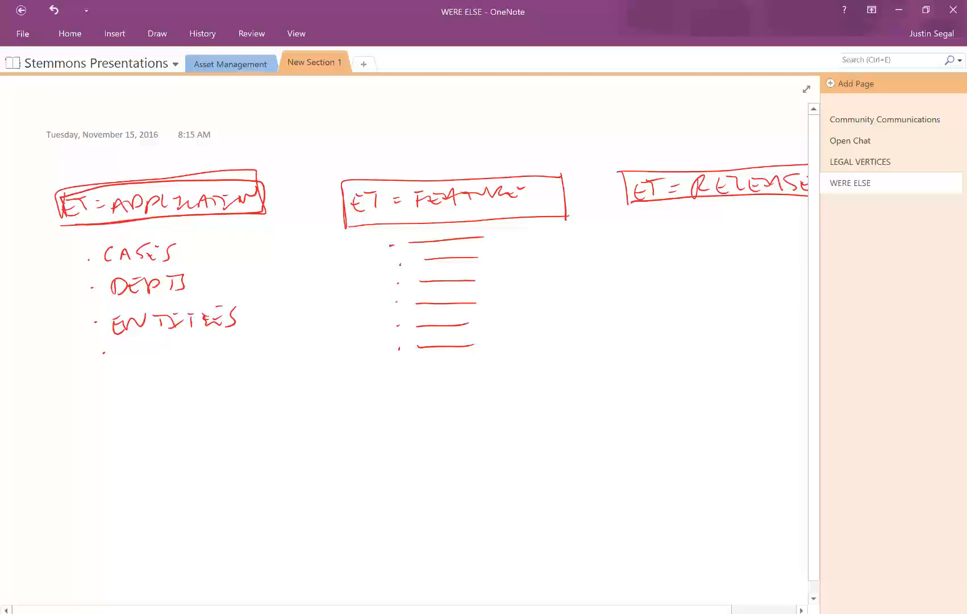
- Handwrite the bulleted versions 1.8, 1.9 and 2.0 beneath the ET = RELEASE box, with an empty fourth bullet
{"action": "scroll", "coordinate": [405, 352], "scroll_direction": "right", "scroll_amount": 3}
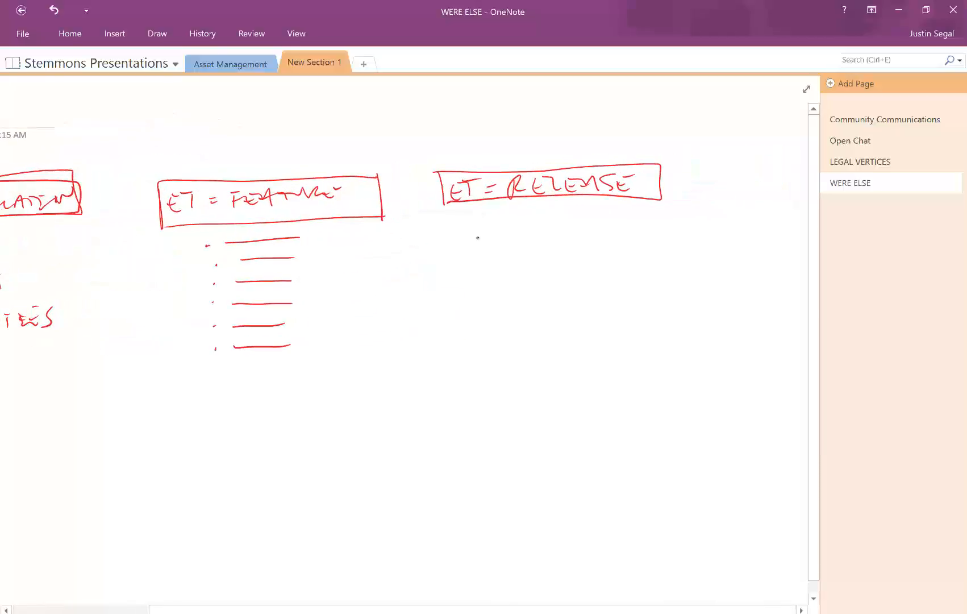
{"action": "left_click_drag", "start_coordinate": [496, 225], "coordinate": [497, 247]}
{"action": "left_click", "coordinate": [507, 242]}
{"action": "left_click_drag", "start_coordinate": [535, 226], "coordinate": [527, 226]}
{"action": "mouse_move", "coordinate": [501, 264]}
{"action": "left_mouse_down"}
{"action": "mouse_move", "coordinate": [500, 283]}
{"action": "mouse_move", "coordinate": [528, 283]}
{"action": "mouse_move", "coordinate": [526, 311]}
{"action": "mouse_move", "coordinate": [544, 304]}
{"action": "left_mouse_up"}
{"action": "left_click", "coordinate": [513, 278]}
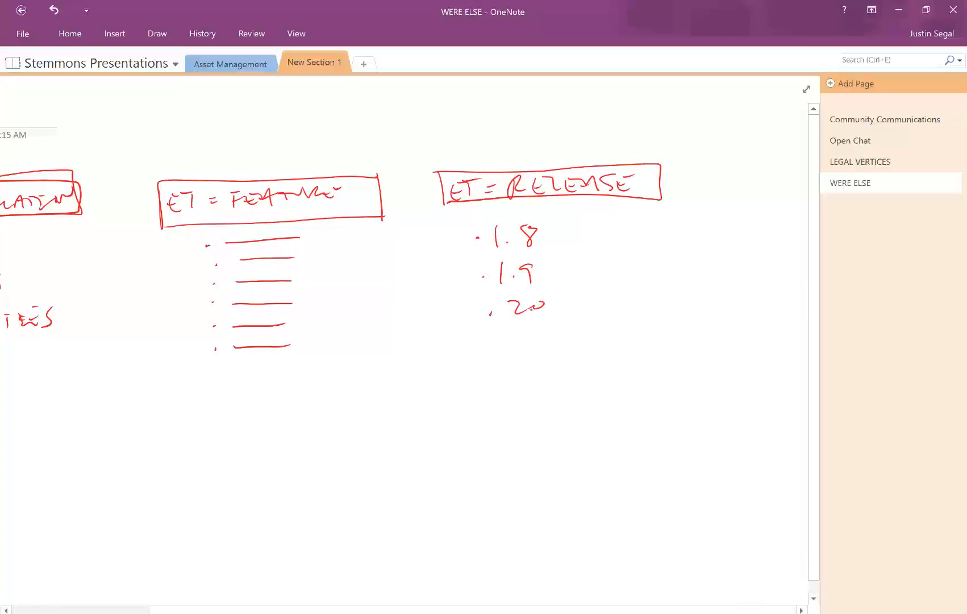
{"action": "left_click", "coordinate": [489, 341]}
- Draw a line from release 2.0 to a small box containing DATE and three bulleted placeholder lines
{"action": "mouse_move", "coordinate": [561, 303]}
{"action": "left_mouse_down"}
{"action": "mouse_move", "coordinate": [665, 305]}
{"action": "mouse_move", "coordinate": [669, 360]}
{"action": "left_mouse_up"}
{"action": "mouse_move", "coordinate": [655, 290]}
{"action": "left_mouse_down"}
{"action": "mouse_move", "coordinate": [735, 287]}
{"action": "mouse_move", "coordinate": [717, 362]}
{"action": "mouse_move", "coordinate": [669, 362]}
{"action": "left_mouse_up"}
{"action": "left_click", "coordinate": [669, 309]}
{"action": "mouse_move", "coordinate": [676, 304]}
{"action": "left_mouse_down"}
{"action": "mouse_move", "coordinate": [682, 316]}
{"action": "mouse_move", "coordinate": [701, 306]}
{"action": "left_mouse_up"}
{"action": "mouse_move", "coordinate": [699, 303]}
{"action": "left_mouse_down"}
{"action": "mouse_move", "coordinate": [699, 313]}
{"action": "mouse_move", "coordinate": [710, 304]}
{"action": "left_mouse_up"}
{"action": "mouse_move", "coordinate": [705, 308]}
{"action": "left_mouse_down"}
{"action": "mouse_move", "coordinate": [707, 323]}
{"action": "mouse_move", "coordinate": [677, 333]}
{"action": "left_mouse_up"}
{"action": "mouse_move", "coordinate": [685, 336]}
{"action": "left_mouse_down"}
{"action": "mouse_move", "coordinate": [701, 333]}
{"action": "mouse_move", "coordinate": [679, 346]}
{"action": "left_mouse_up"}
{"action": "left_click_drag", "start_coordinate": [691, 348], "coordinate": [703, 345]}
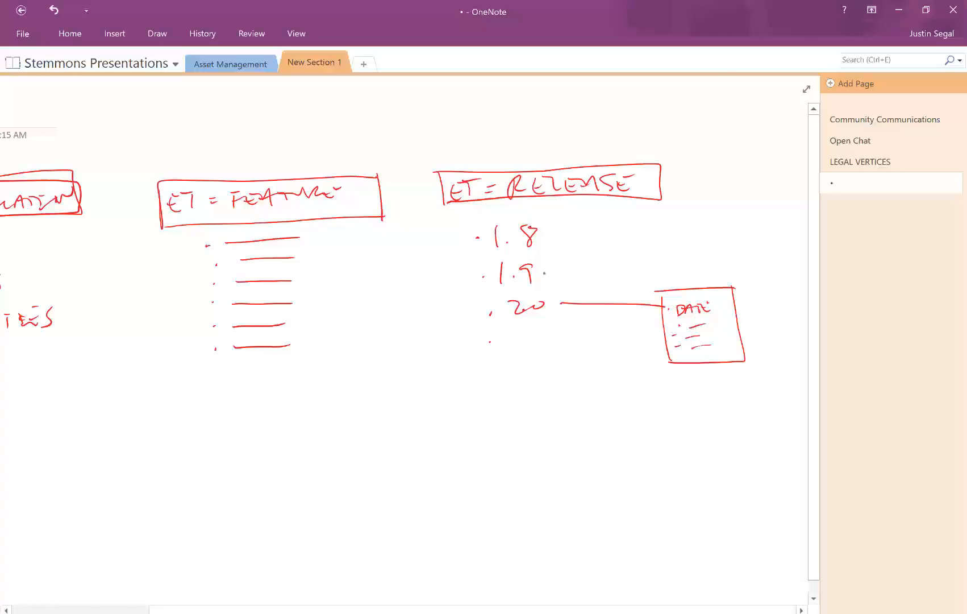
{"action": "scroll", "coordinate": [544, 273], "scroll_direction": "left", "scroll_amount": 3}
{"action": "scroll", "coordinate": [409, 341], "scroll_direction": "down", "scroll_amount": 2}
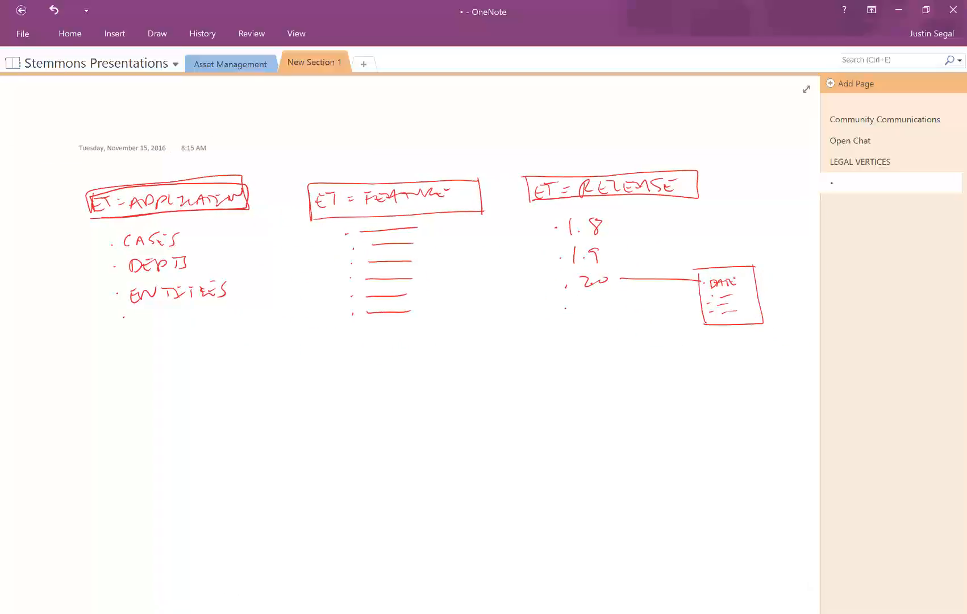
{"action": "scroll", "coordinate": [409, 341], "scroll_direction": "right", "scroll_amount": 1}
{"action": "scroll", "coordinate": [409, 341], "scroll_direction": "down", "scroll_amount": 1}
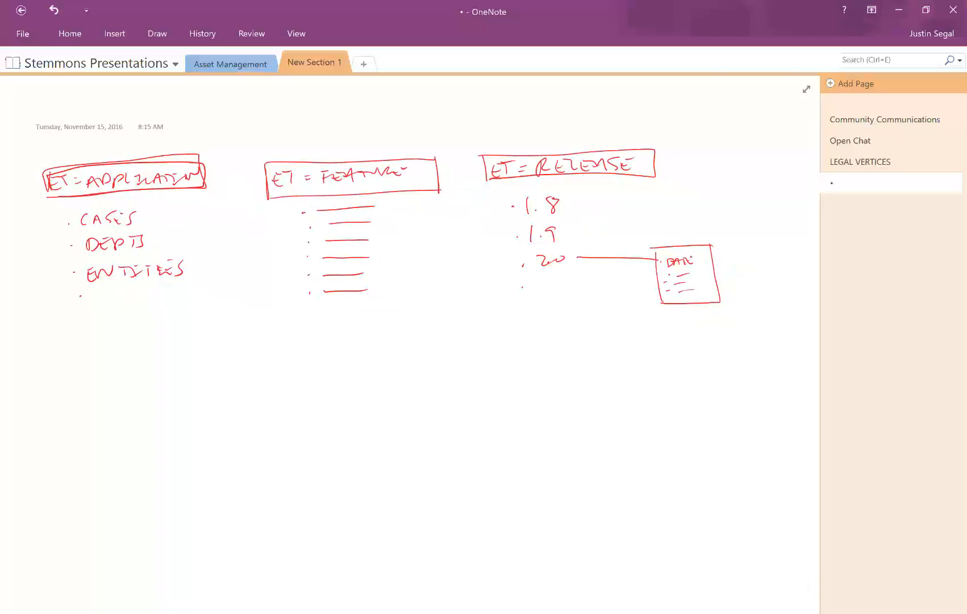
- Switch to the Entities site in Internet Explorer and show All entity category types in the Origination Center
{"action": "left_click", "coordinate": [506, 588]}
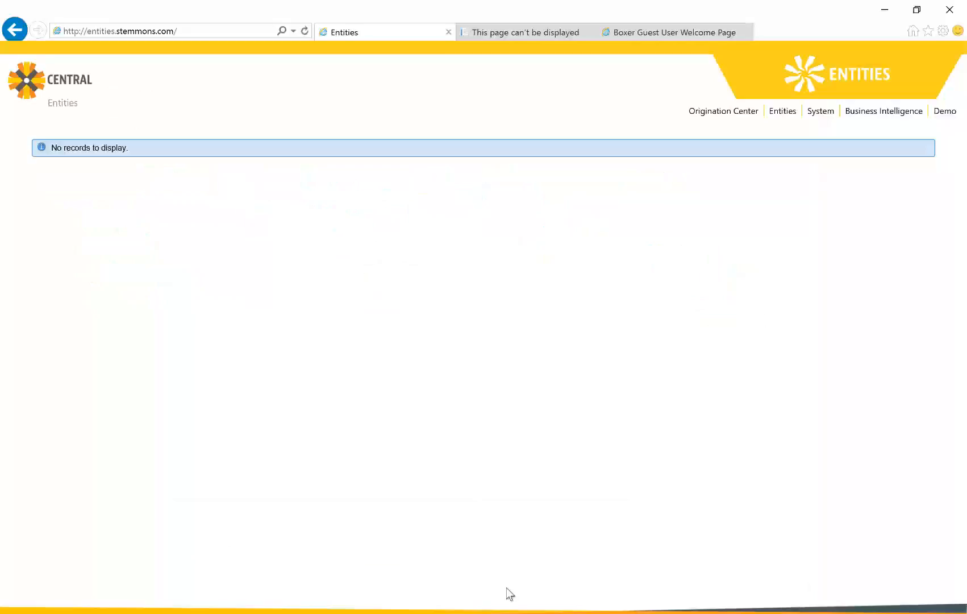
{"action": "left_click", "coordinate": [716, 113]}
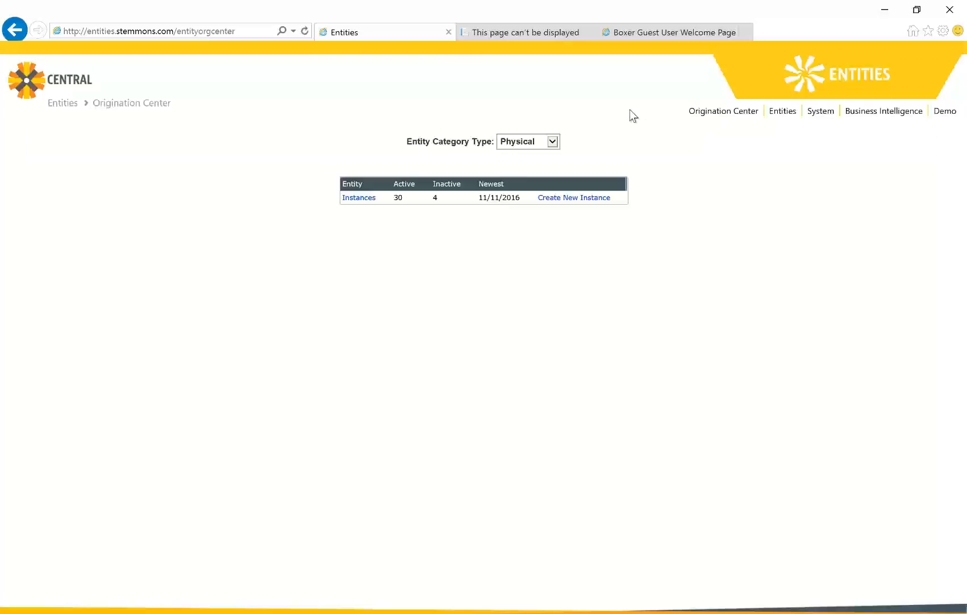
{"action": "left_click", "coordinate": [551, 142]}
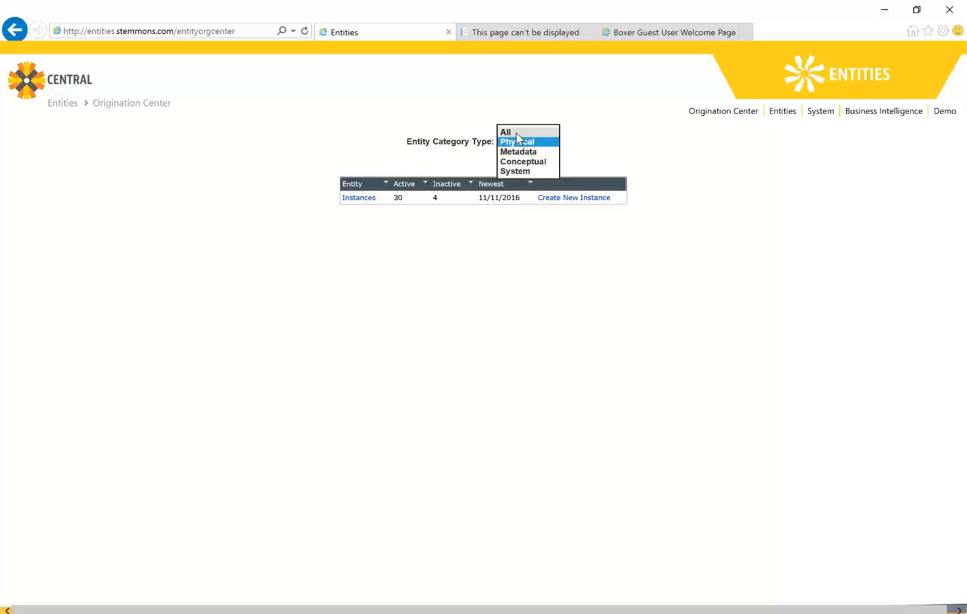
{"action": "left_click", "coordinate": [517, 130]}
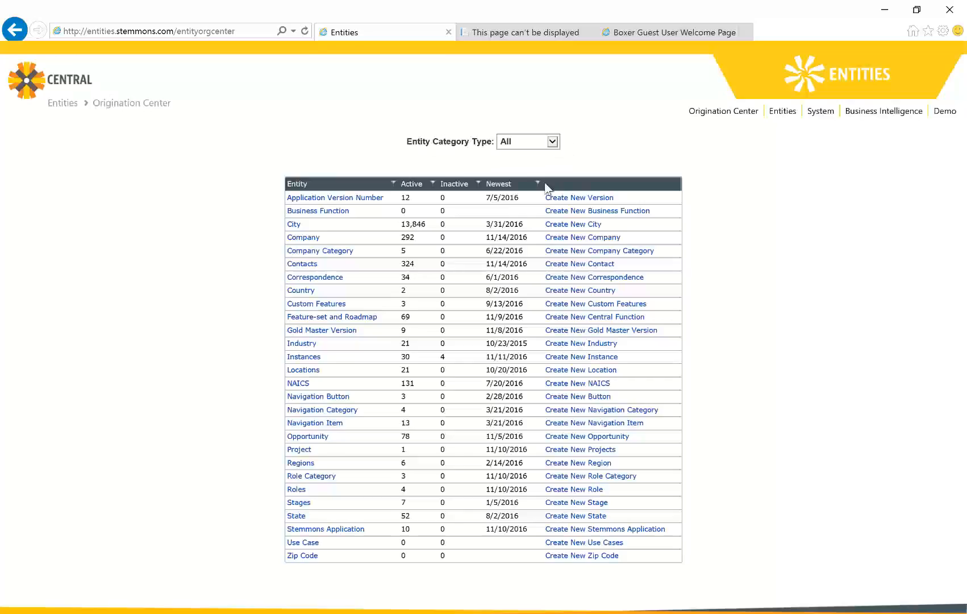
- Open the Feature-set and Roadmap list, sort it by GM Version, and look through the features grouped by release
{"action": "left_click", "coordinate": [319, 318]}
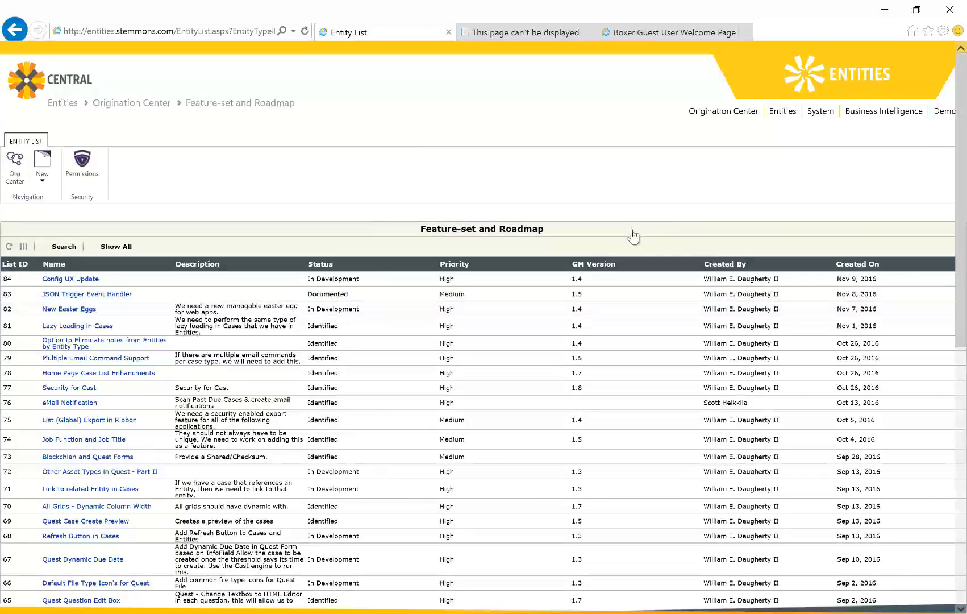
{"action": "left_click", "coordinate": [590, 266]}
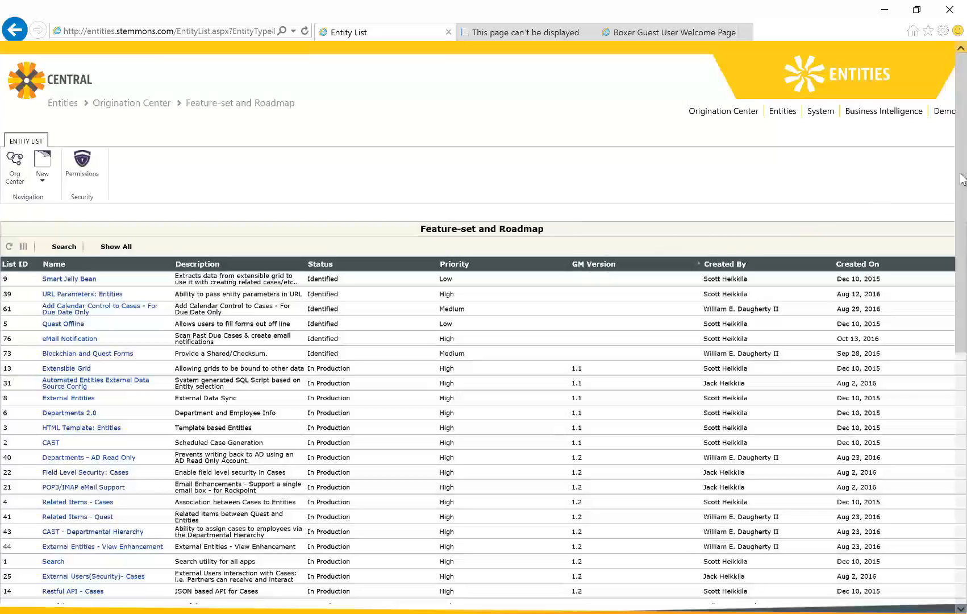
{"action": "scroll", "coordinate": [963, 212], "scroll_direction": "down", "scroll_amount": 10}
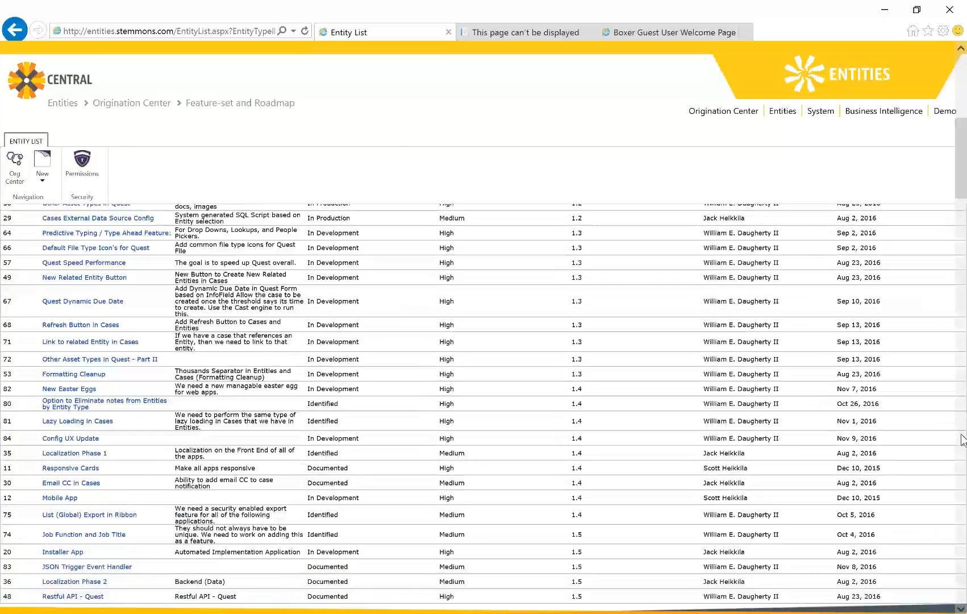
{"action": "scroll", "coordinate": [963, 438], "scroll_direction": "down", "scroll_amount": 5}
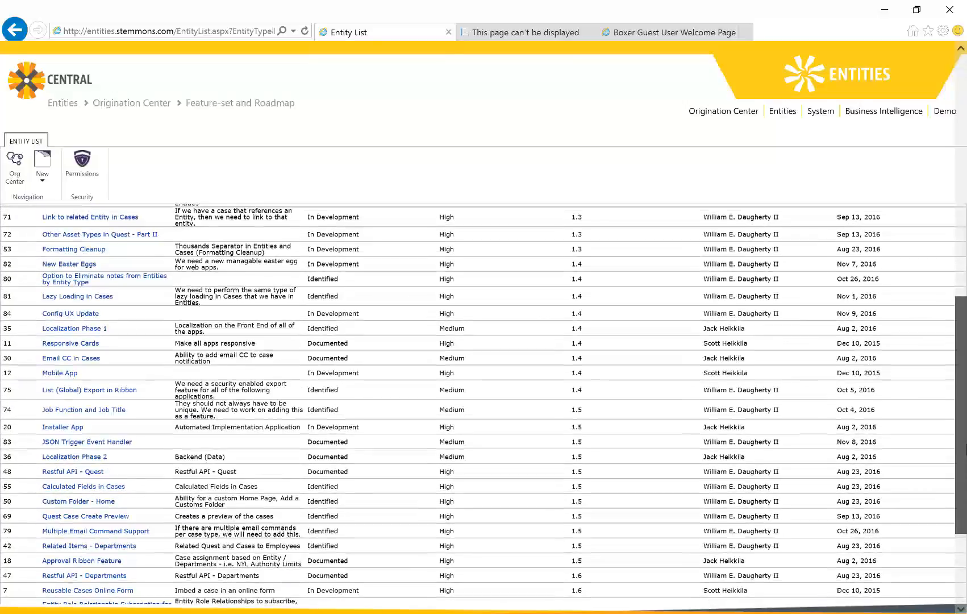
{"action": "scroll", "coordinate": [965, 447], "scroll_direction": "up", "scroll_amount": 3}
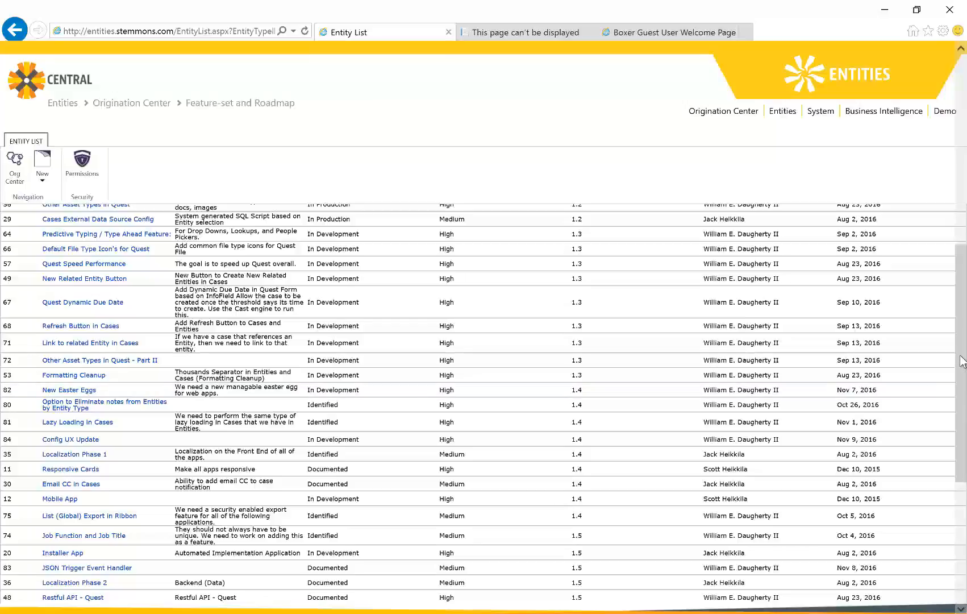
{"action": "left_click_drag", "start_coordinate": [963, 361], "coordinate": [963, 383]}
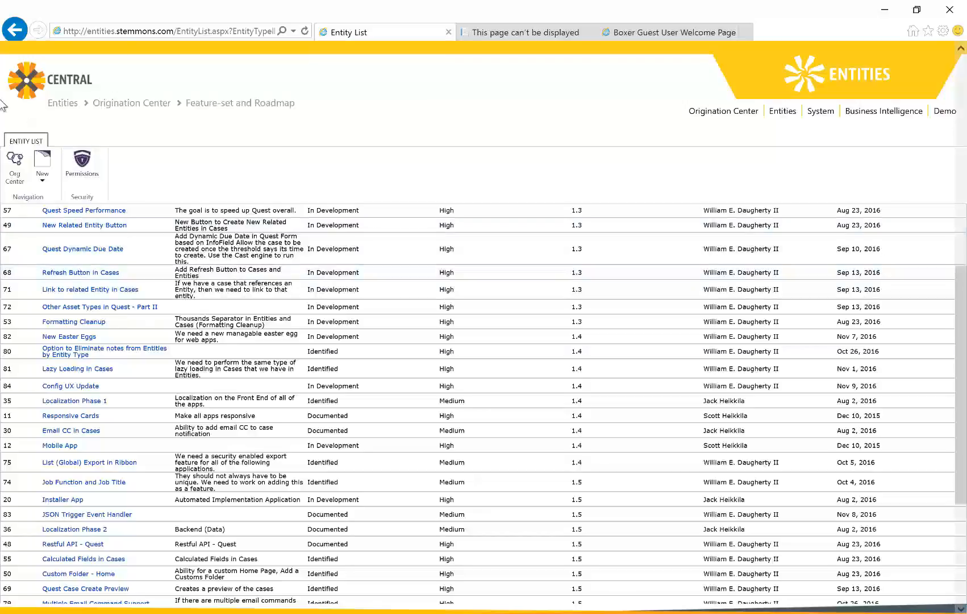
- Open GM version 1.4 from the Lazy Loading in Cases feature and expand its related Feature-set and Roadmap list
{"action": "left_click", "coordinate": [86, 377]}
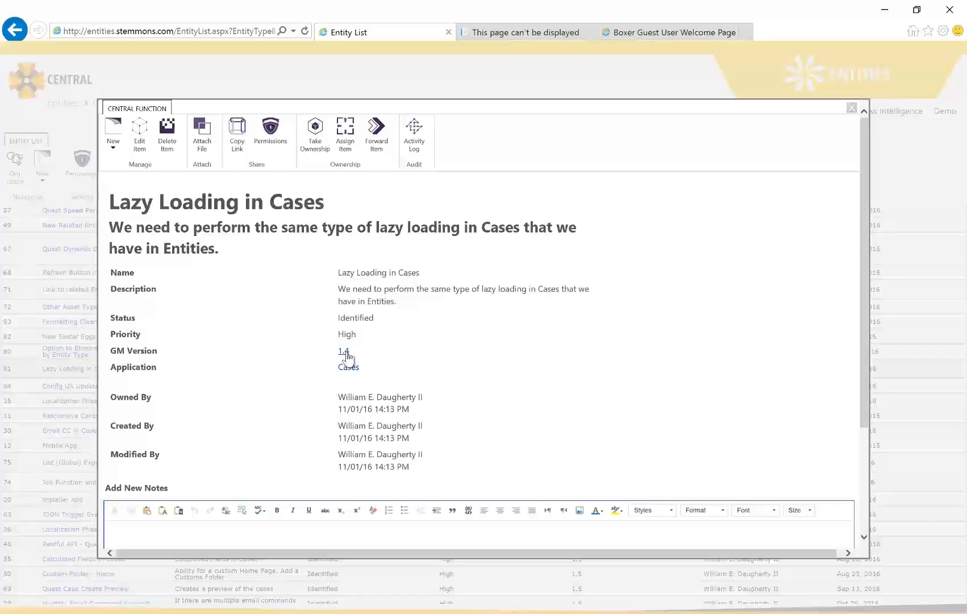
{"action": "left_click", "coordinate": [346, 354]}
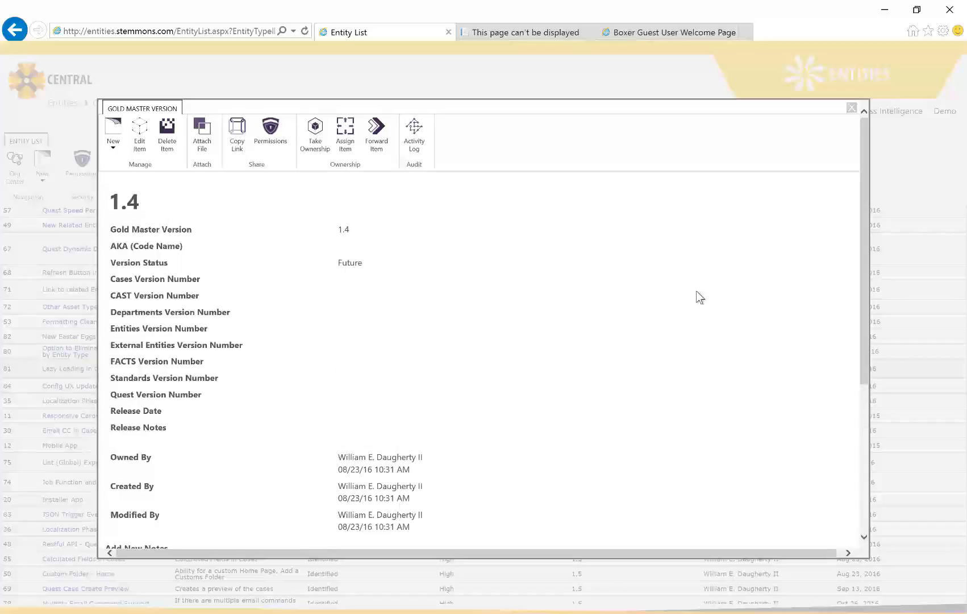
{"action": "scroll", "coordinate": [796, 511], "scroll_direction": "down", "scroll_amount": 5}
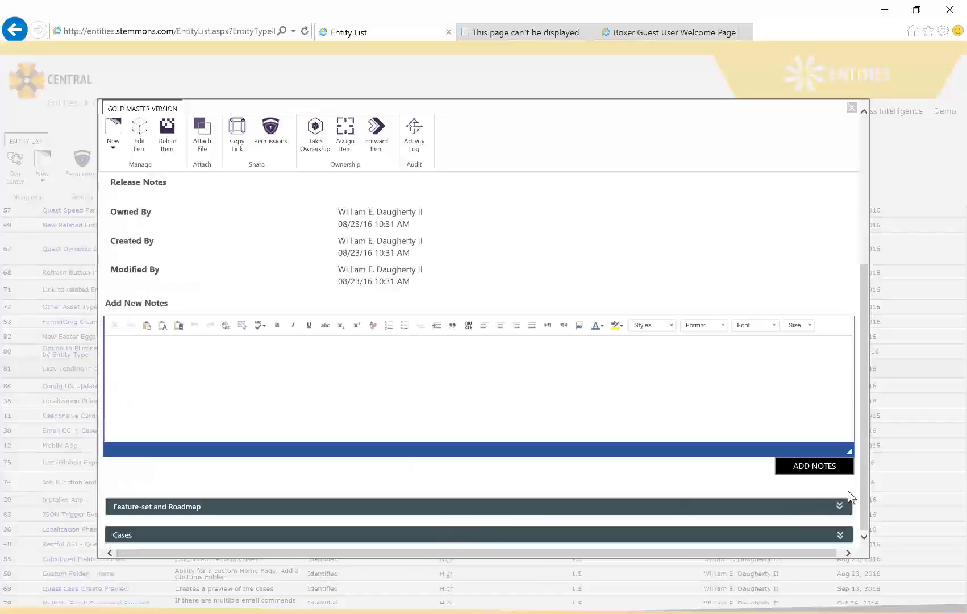
{"action": "left_click", "coordinate": [840, 506]}
{"action": "scroll", "coordinate": [868, 446], "scroll_direction": "down", "scroll_amount": 3}
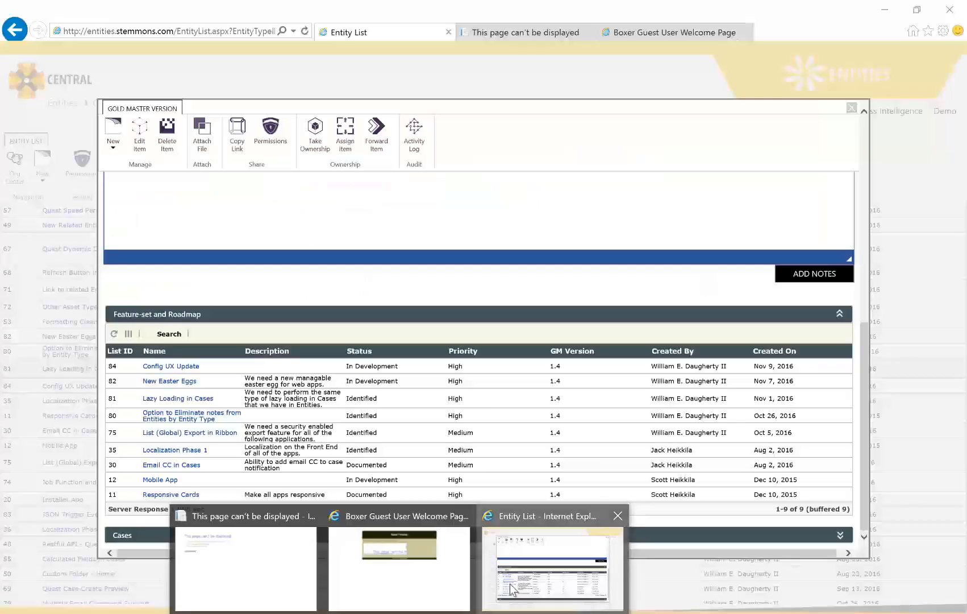
- Reopen the Lazy Loading in Cases feature from the version's list and view its linked Cases application record down to the related lists
{"action": "left_click", "coordinate": [513, 589]}
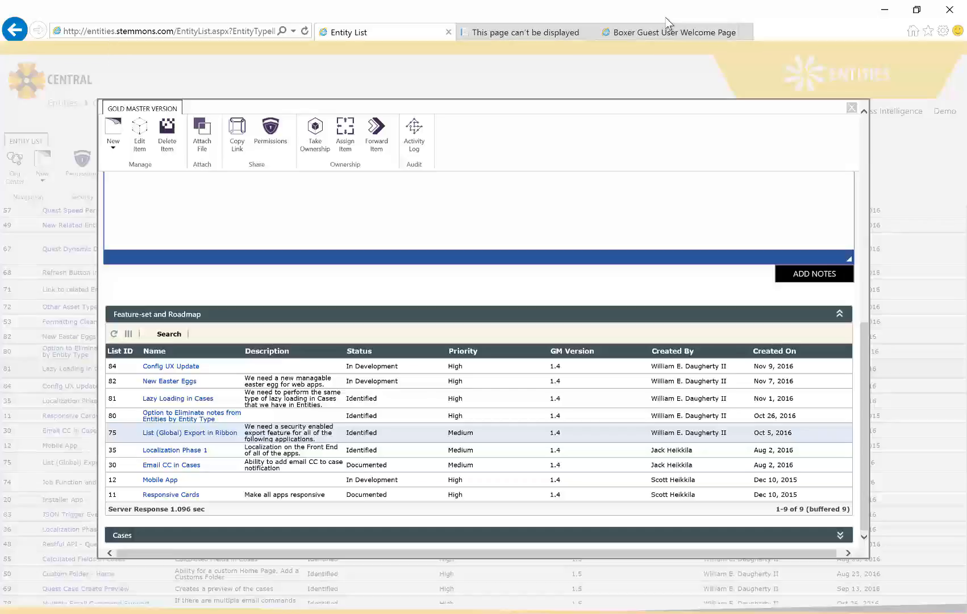
{"action": "left_click", "coordinate": [170, 399]}
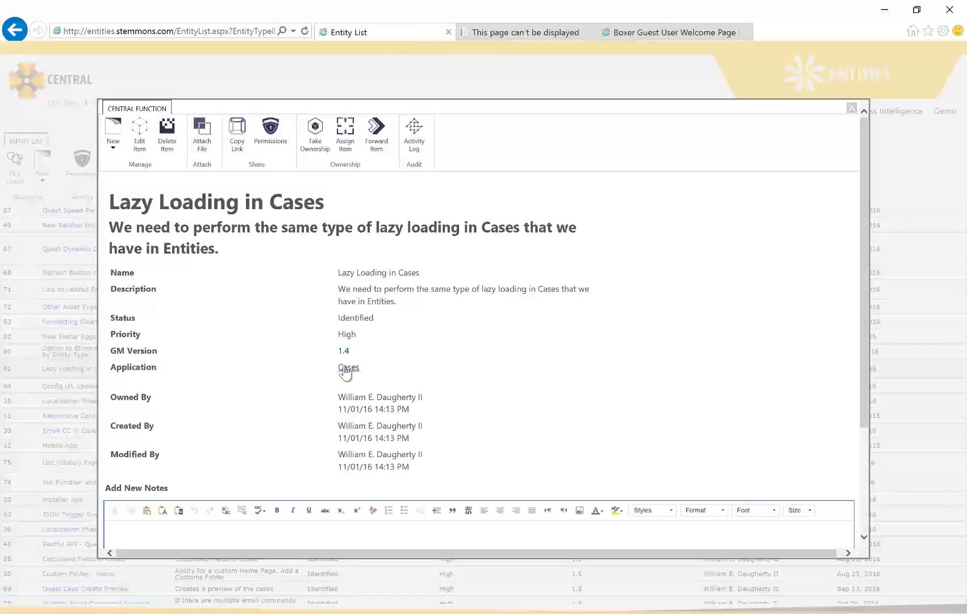
{"action": "left_click", "coordinate": [346, 370]}
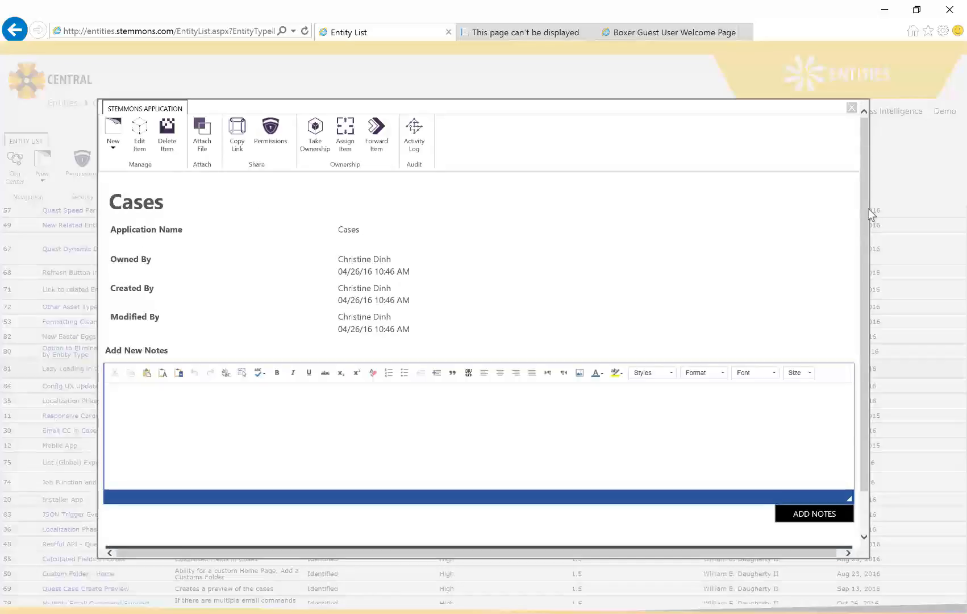
{"action": "scroll", "coordinate": [852, 528], "scroll_direction": "down", "scroll_amount": 2}
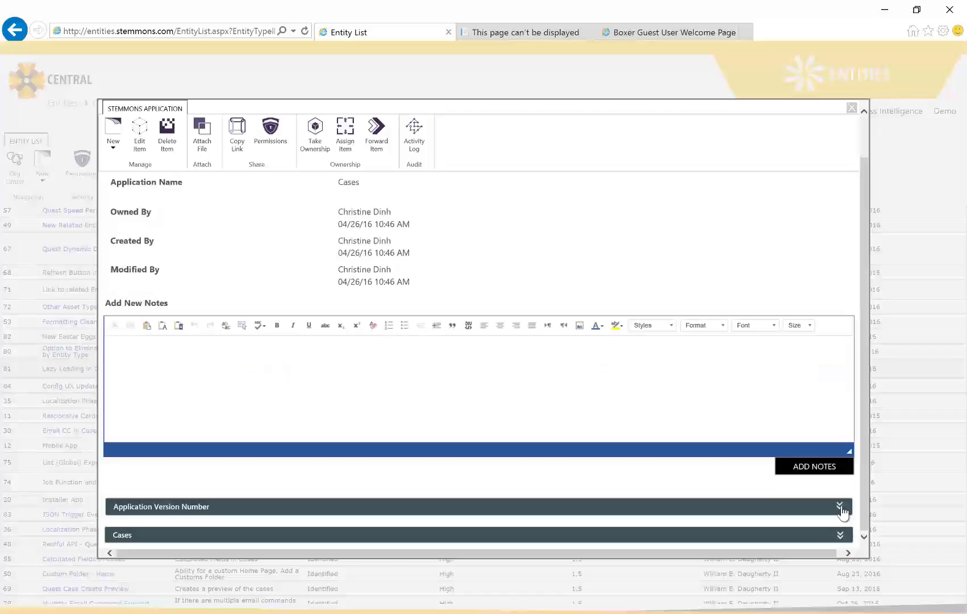
- Leave the Cases record and open the ENTITIES - Relationships configuration on the Stemmons config site, down to its blank new-relationship row
{"action": "left_click_drag", "start_coordinate": [864, 449], "coordinate": [862, 518]}
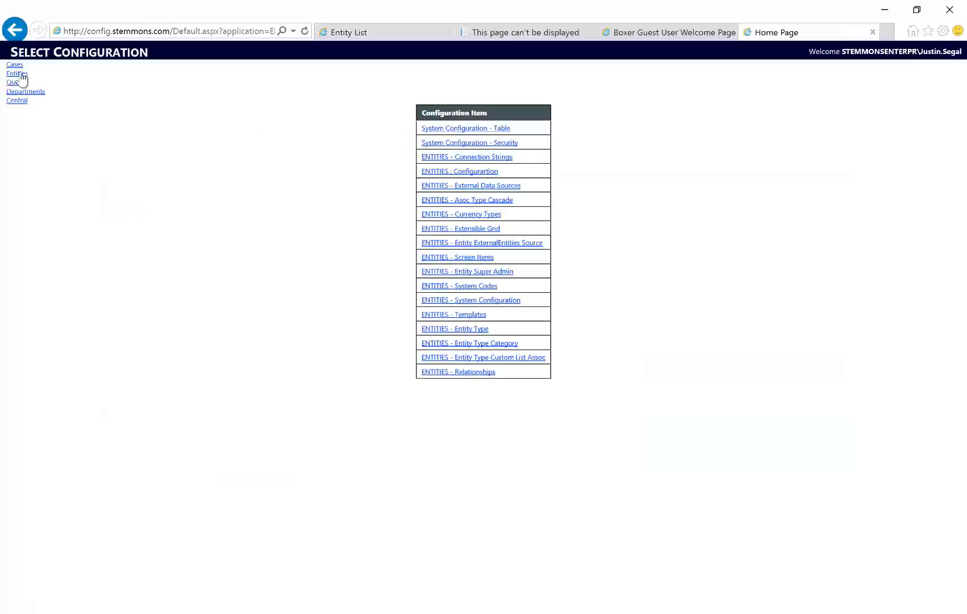
{"action": "key", "text": "ctrl+plus"}
{"action": "key", "text": "ctrl+plus"}
{"action": "key", "text": "ctrl+plus"}
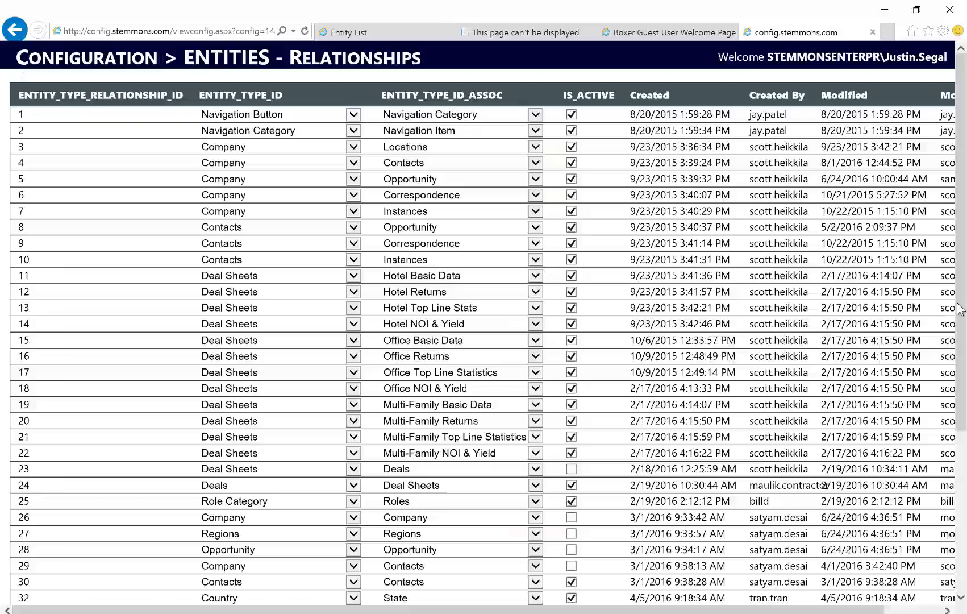
{"action": "left_click_drag", "start_coordinate": [959, 302], "coordinate": [959, 472]}
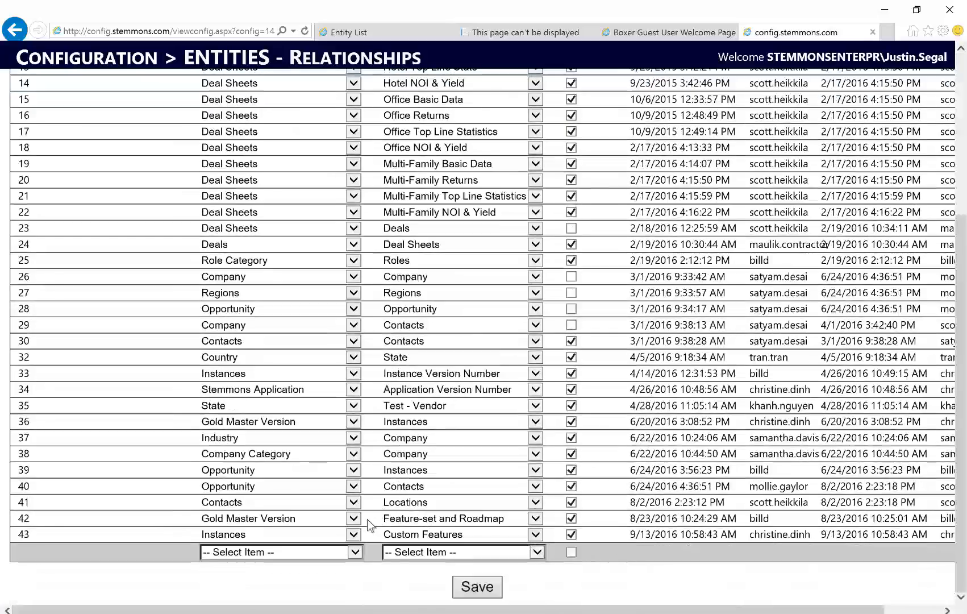
- Add an active relationship from Stemmons Application to Feature-set and Roadmap, save it, and check it in the relationships list
{"action": "left_click", "coordinate": [356, 552]}
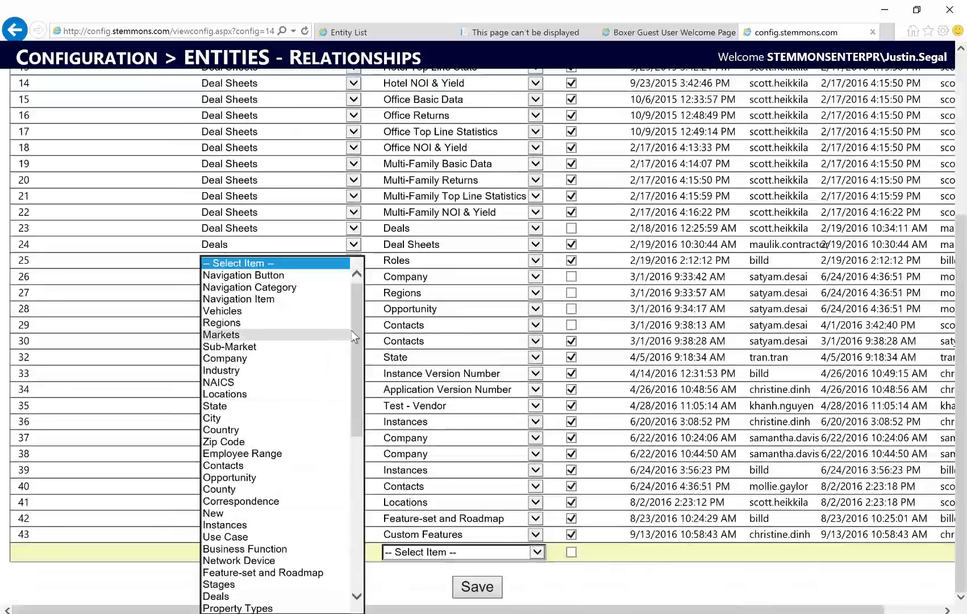
{"action": "left_click_drag", "start_coordinate": [360, 322], "coordinate": [359, 480]}
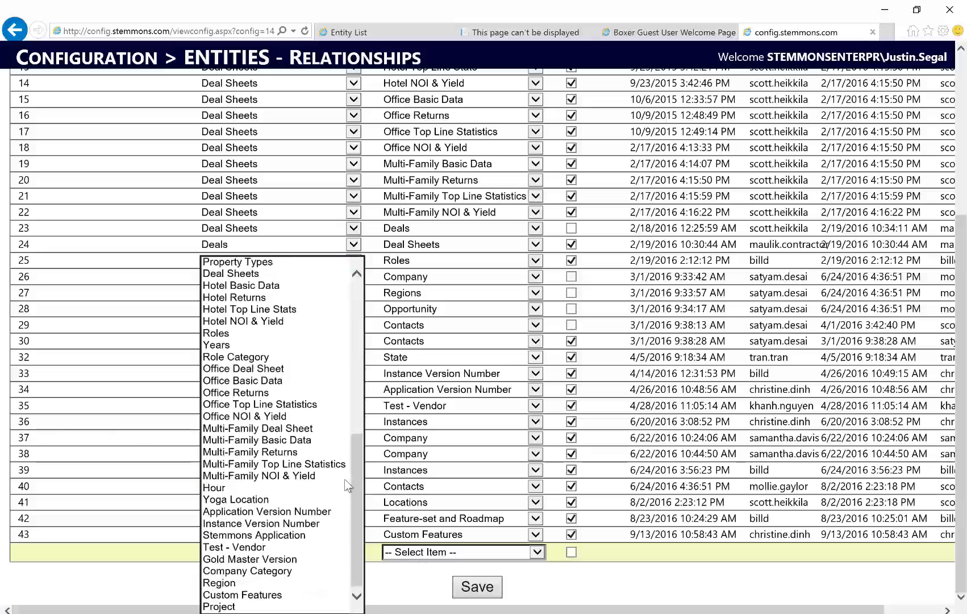
{"action": "left_click", "coordinate": [294, 535]}
{"action": "left_click", "coordinate": [537, 552]}
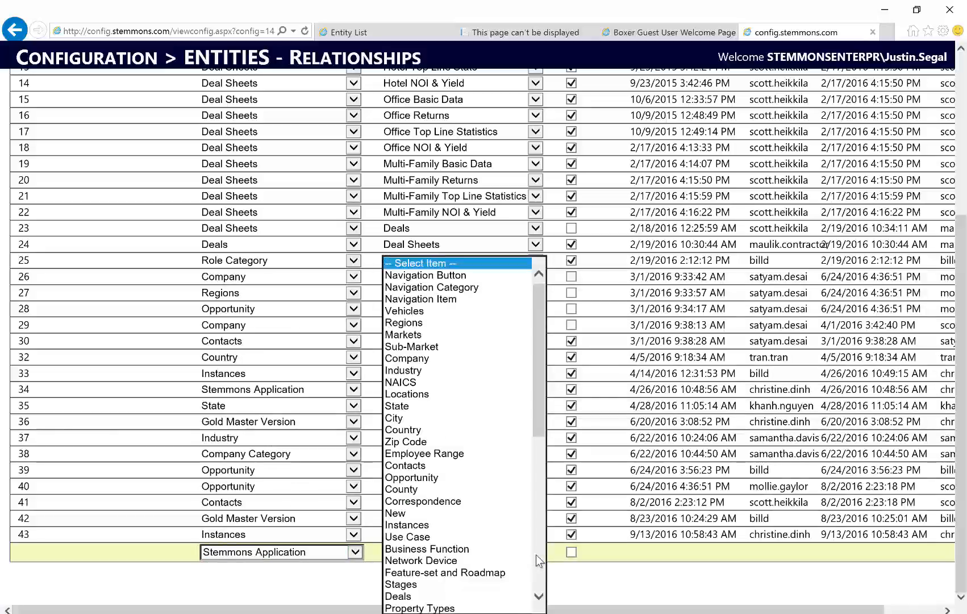
{"action": "left_click", "coordinate": [483, 573]}
{"action": "left_click", "coordinate": [475, 585]}
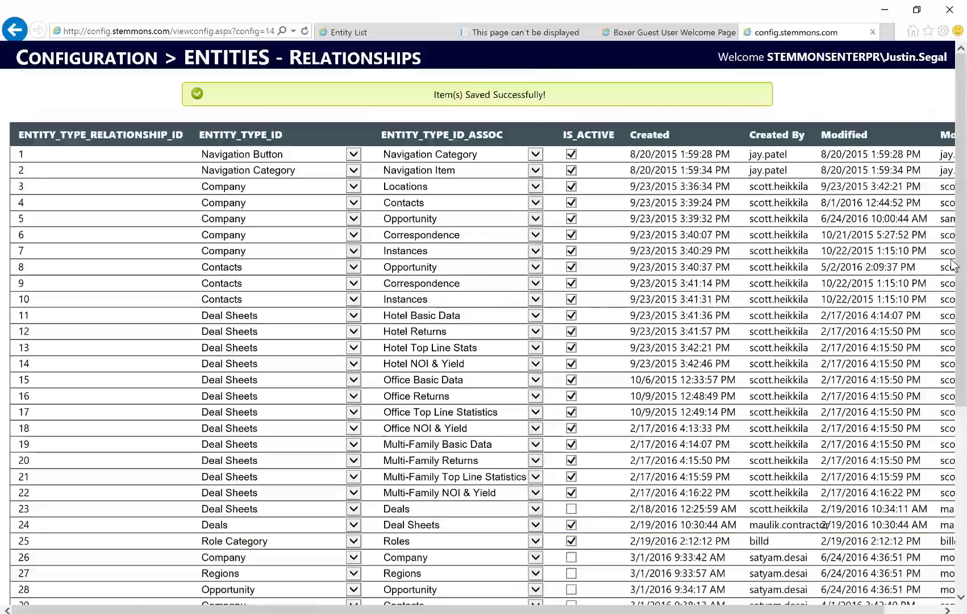
{"action": "scroll", "coordinate": [962, 261], "scroll_direction": "down", "scroll_amount": 5}
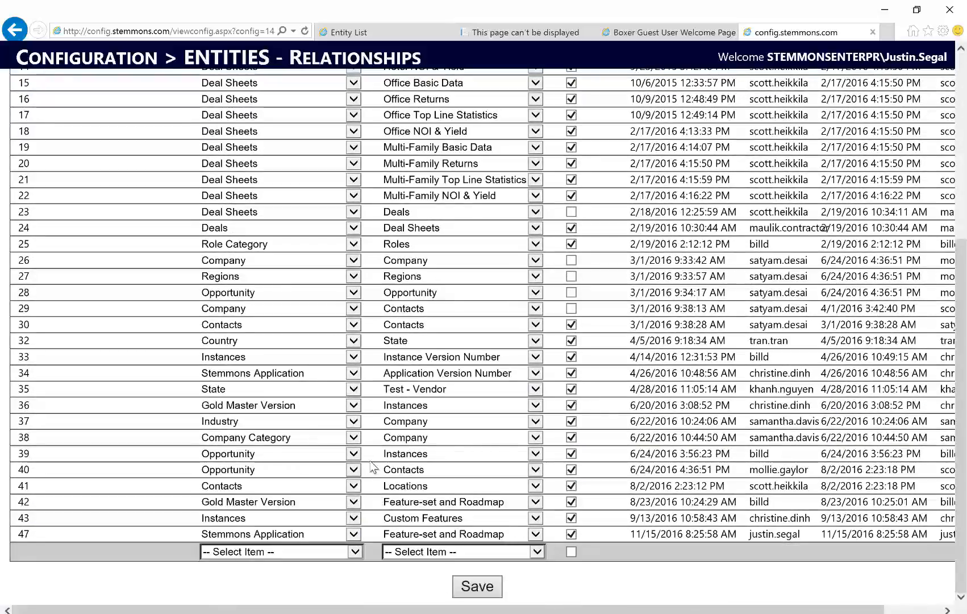
- Return to the Feature-set and Roadmap entity list, open the Localization Phase 1 feature, and view its linked Entities application record
{"action": "left_click", "coordinate": [383, 26]}
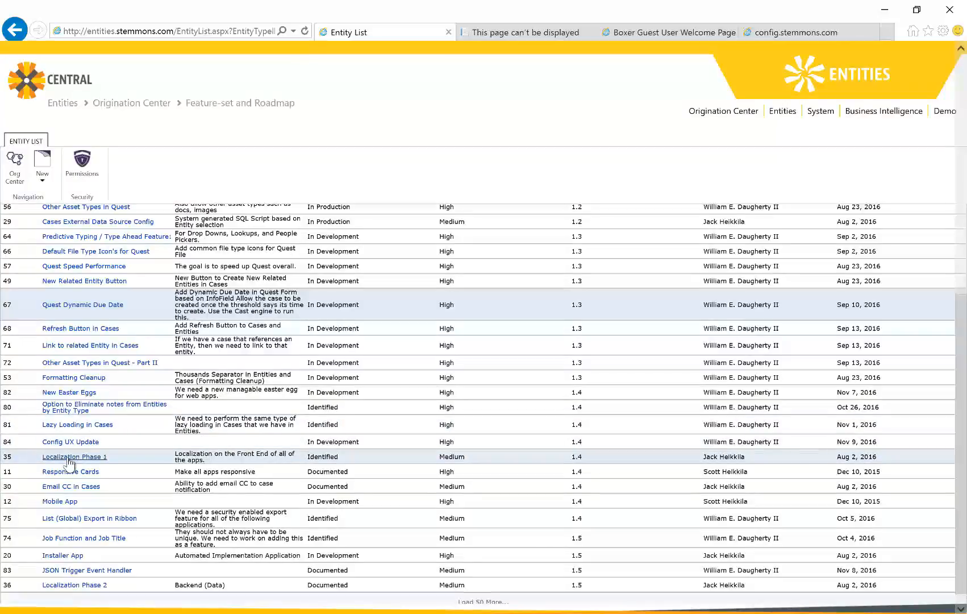
{"action": "left_click", "coordinate": [68, 457]}
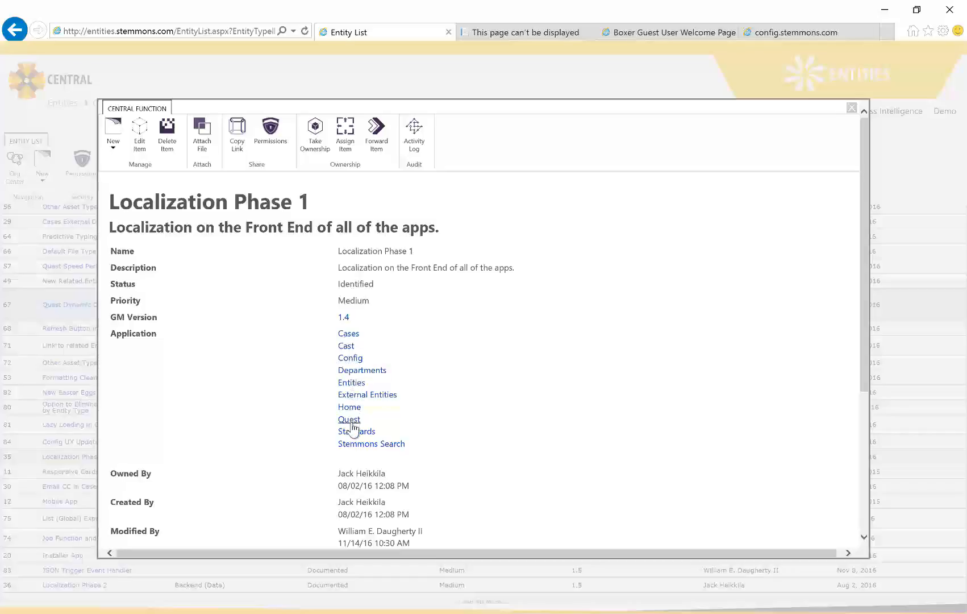
{"action": "left_click", "coordinate": [352, 383]}
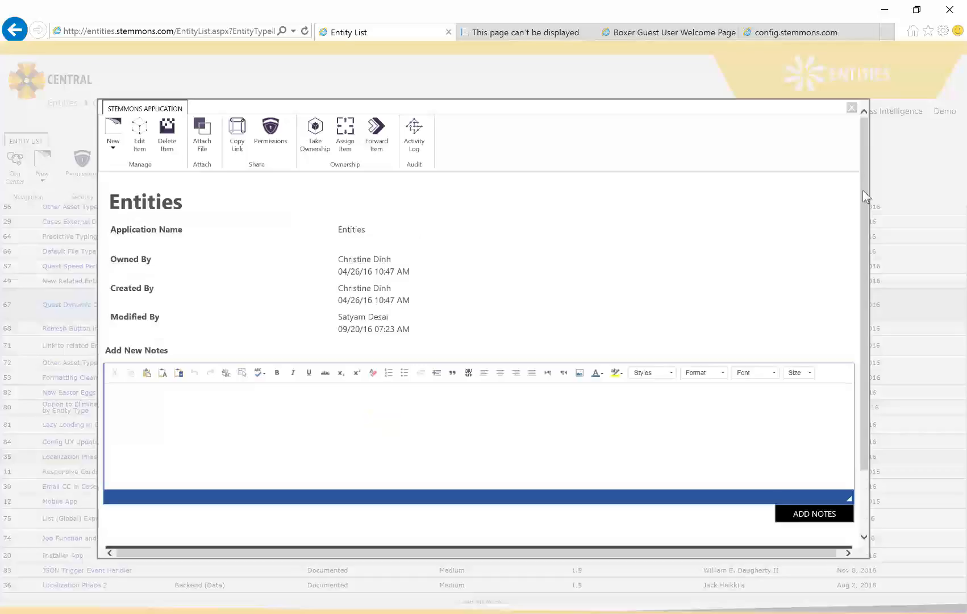
{"action": "left_click_drag", "start_coordinate": [863, 190], "coordinate": [864, 307]}
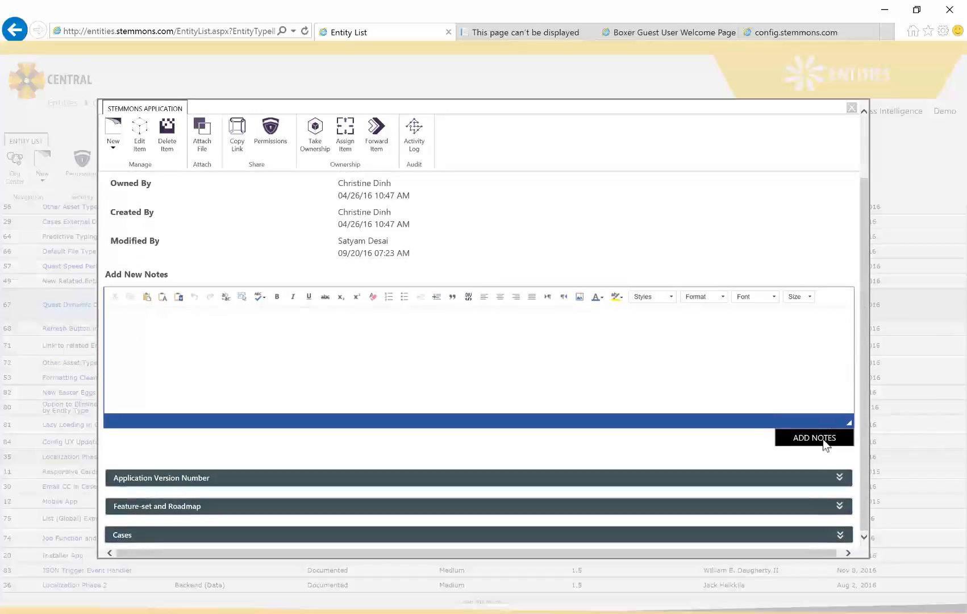
- Expand the Entities application's related Feature-set and Roadmap list and sort its features by GM Version
{"action": "left_click", "coordinate": [840, 507]}
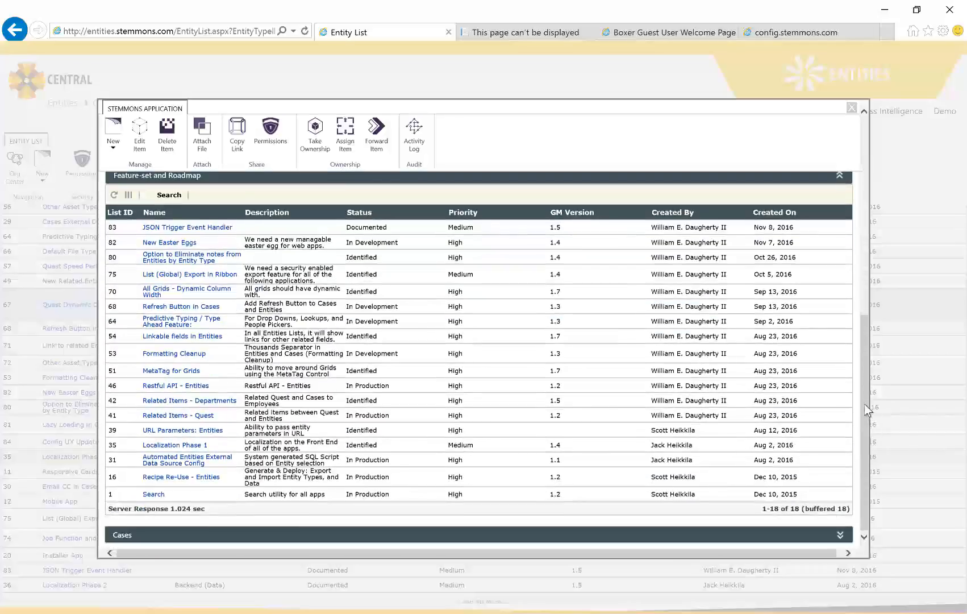
{"action": "left_click_drag", "start_coordinate": [865, 395], "coordinate": [865, 385]}
{"action": "left_click", "coordinate": [585, 238]}
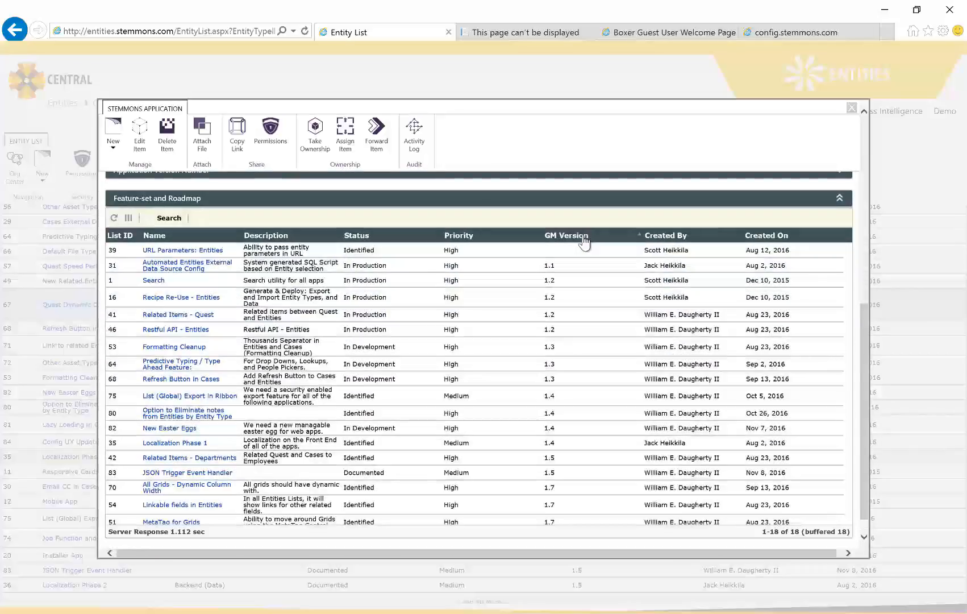
- Switch to the OneNote sketch, handwrite "Release" and "Application" as list items under Feature List, and label Feature List "(RAW)"
{"action": "left_click", "coordinate": [893, 10]}
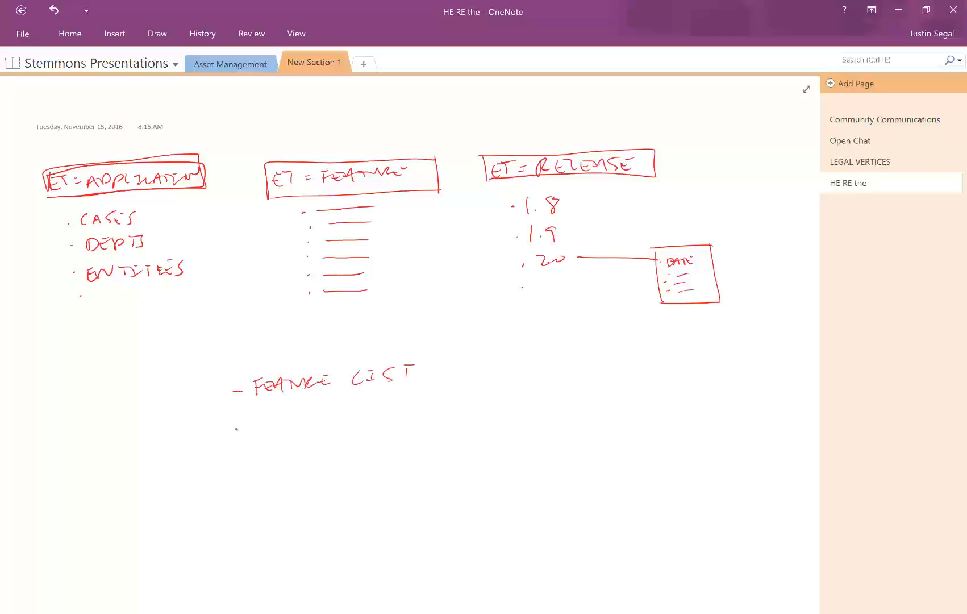
{"action": "mouse_move", "coordinate": [264, 424]}
{"action": "left_mouse_down"}
{"action": "mouse_move", "coordinate": [272, 432]}
{"action": "mouse_move", "coordinate": [343, 419]}
{"action": "left_mouse_up"}
{"action": "left_click_drag", "start_coordinate": [262, 465], "coordinate": [395, 450]}
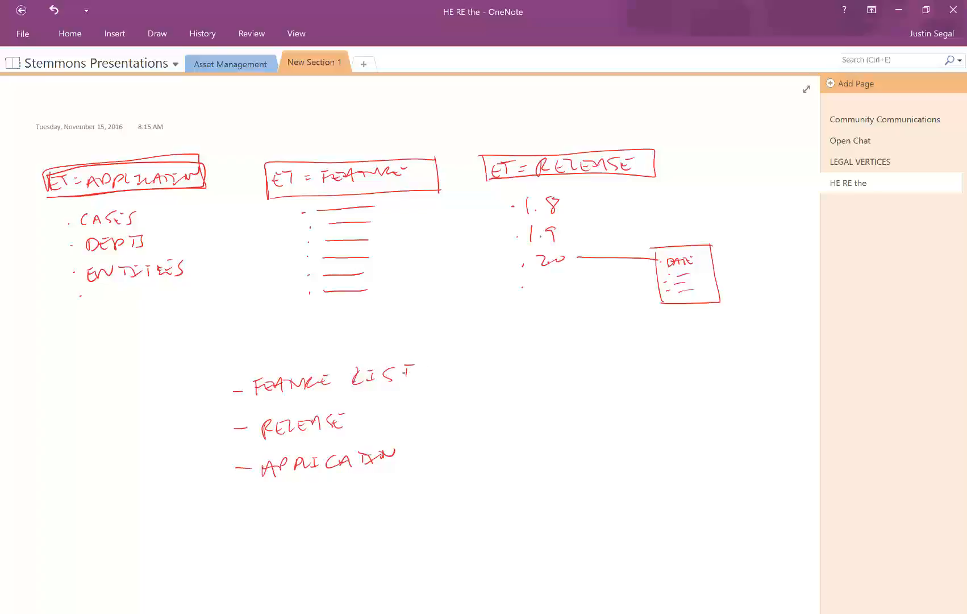
{"action": "mouse_move", "coordinate": [441, 368]}
{"action": "left_mouse_down"}
{"action": "mouse_move", "coordinate": [444, 377]}
{"action": "mouse_move", "coordinate": [471, 366]}
{"action": "mouse_move", "coordinate": [498, 375]}
{"action": "left_mouse_up"}
- Draw arrows from Release and Application up to Feature List, plus curved arrows from Release and Feature List down to Application
{"action": "mouse_move", "coordinate": [399, 421]}
{"action": "left_mouse_down"}
{"action": "mouse_move", "coordinate": [410, 391]}
{"action": "mouse_move", "coordinate": [422, 392]}
{"action": "left_mouse_up"}
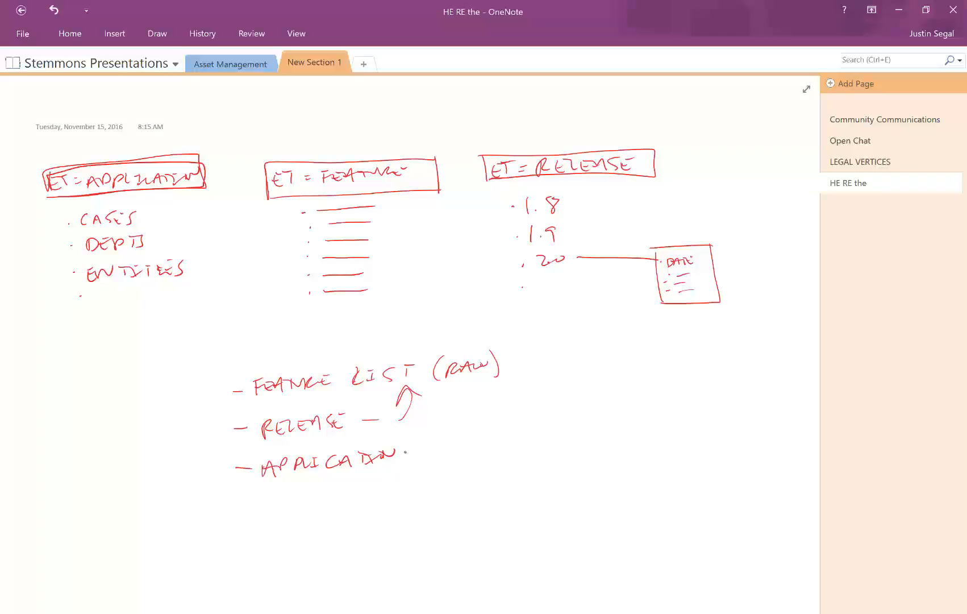
{"action": "mouse_move", "coordinate": [435, 455]}
{"action": "left_mouse_down"}
{"action": "mouse_move", "coordinate": [451, 439]}
{"action": "mouse_move", "coordinate": [442, 391]}
{"action": "left_mouse_up"}
{"action": "left_click_drag", "start_coordinate": [441, 408], "coordinate": [449, 401]}
{"action": "left_click_drag", "start_coordinate": [213, 427], "coordinate": [204, 468]}
{"action": "left_click_drag", "start_coordinate": [216, 458], "coordinate": [209, 472]}
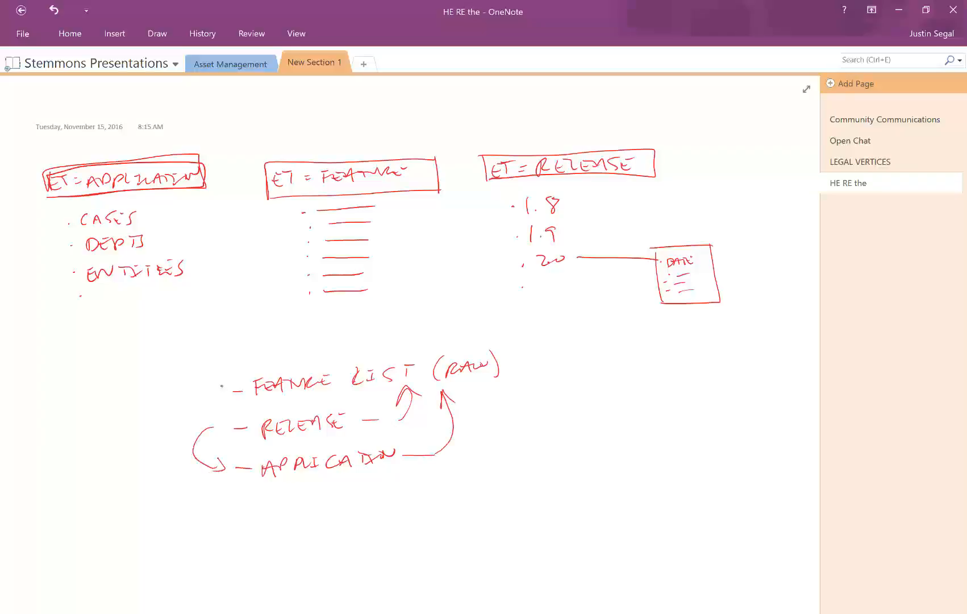
{"action": "mouse_move", "coordinate": [224, 382]}
{"action": "left_mouse_down"}
{"action": "mouse_move", "coordinate": [196, 455]}
{"action": "mouse_move", "coordinate": [211, 468]}
{"action": "left_mouse_up"}
- Draw a rectangle around the Feature List, Release and Application items and start a slanted edge from its upper-left corner
{"action": "left_click_drag", "start_coordinate": [169, 357], "coordinate": [169, 457]}
{"action": "mouse_move", "coordinate": [168, 350]}
{"action": "left_mouse_down"}
{"action": "mouse_move", "coordinate": [529, 341]}
{"action": "mouse_move", "coordinate": [549, 476]}
{"action": "mouse_move", "coordinate": [178, 487]}
{"action": "left_mouse_up"}
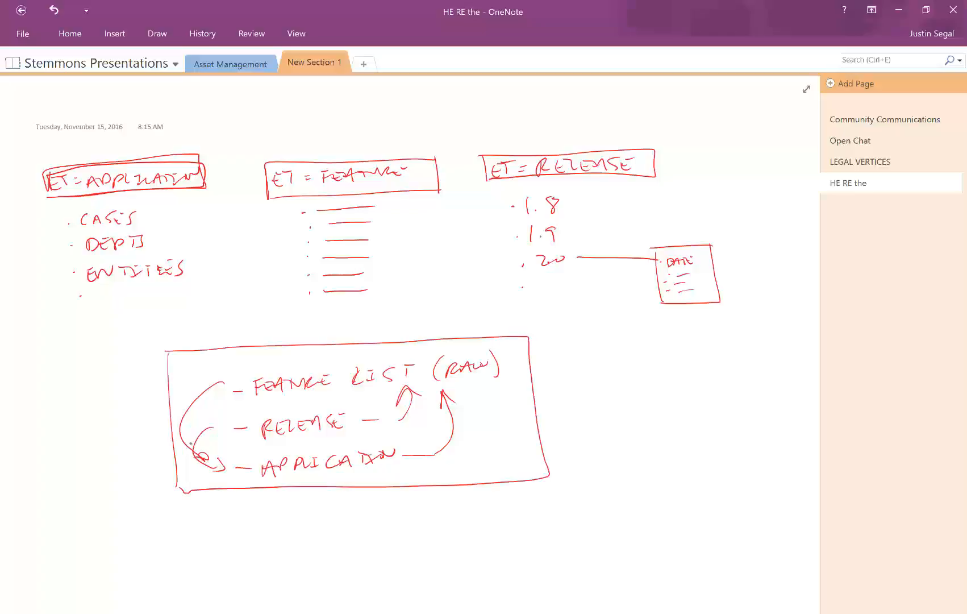
{"action": "left_click_drag", "start_coordinate": [167, 351], "coordinate": [254, 309]}
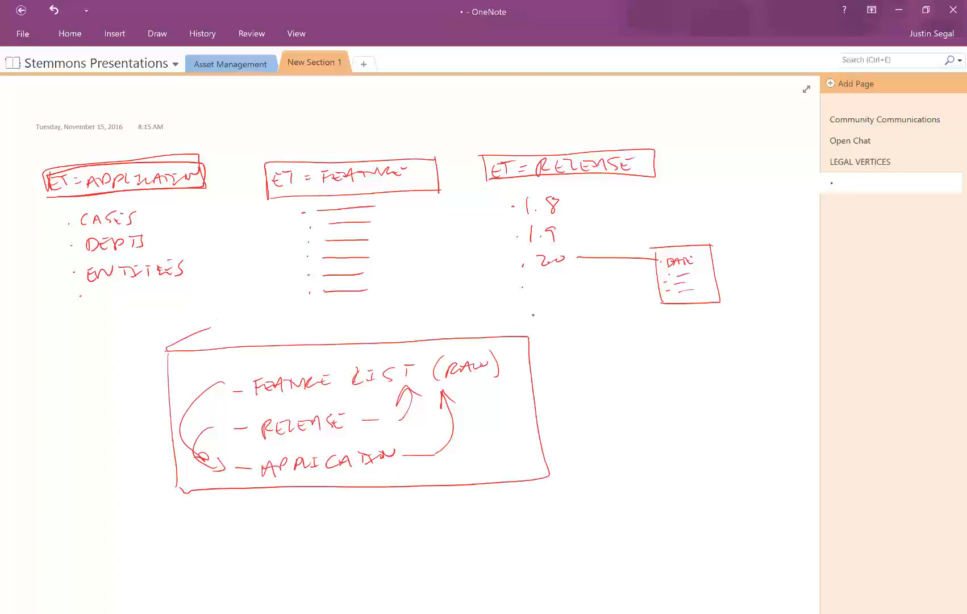